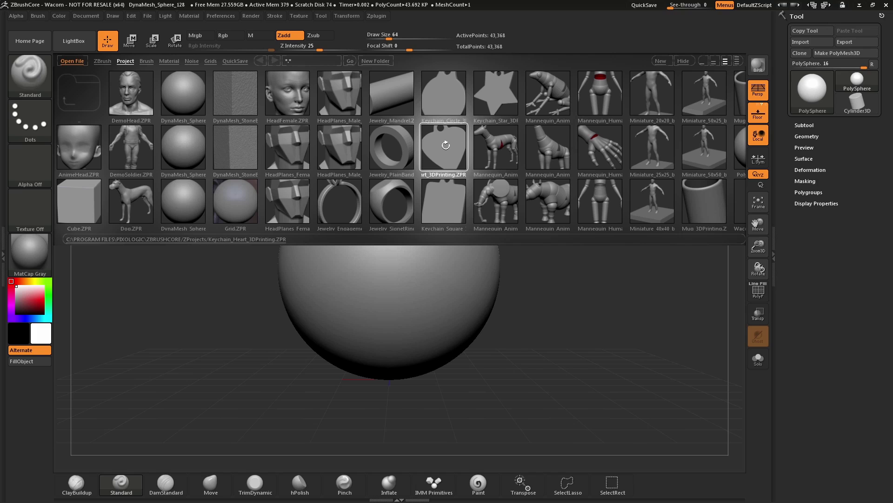
# - Open the Keychain_Heart_3DPrinting project from the project library
pyautogui.doubleClick(444, 148)
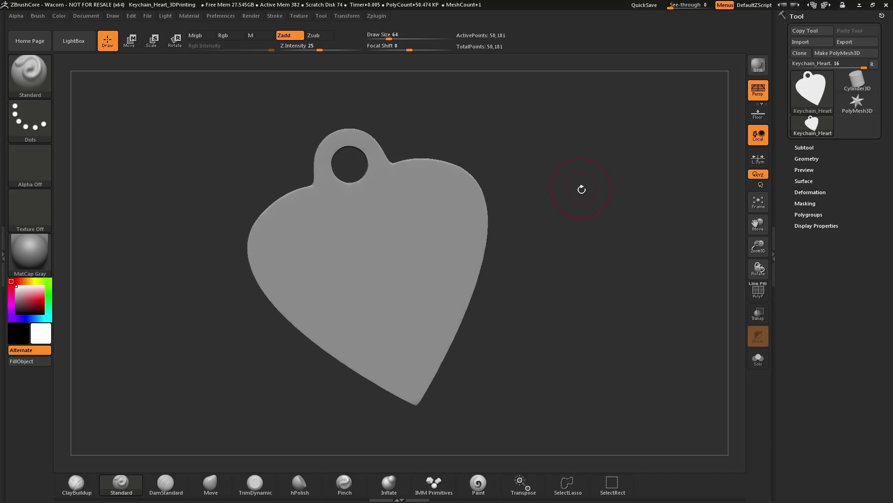
# - Examine the heart keychain from several angles, orbiting, panning and zooming around its face and side edge
pyautogui.moveTo(582, 191)
pyautogui.mouseDown()
pyautogui.moveTo(617, 188)
pyautogui.moveTo(558, 205)
pyautogui.moveTo(610, 189)
pyautogui.moveTo(583, 193)
pyautogui.moveTo(580, 219)
pyautogui.moveTo(593, 203)
pyautogui.moveTo(575, 211)
pyautogui.moveTo(626, 205)
pyautogui.moveTo(590, 211)
pyautogui.moveTo(585, 231)
pyautogui.moveTo(582, 200)
pyautogui.moveTo(578, 304)
pyautogui.moveTo(584, 201)
pyautogui.moveTo(604, 216)
pyautogui.moveTo(564, 233)
pyautogui.moveTo(604, 230)
pyautogui.mouseUp()
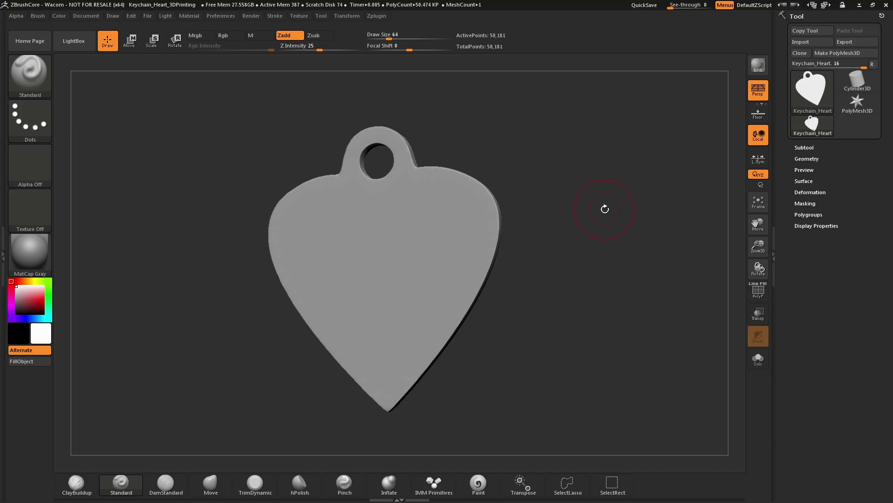
pyautogui.keyDown('alt'); pyautogui.moveTo(605, 207); pyautogui.dragTo(577, 205); pyautogui.keyUp('alt')
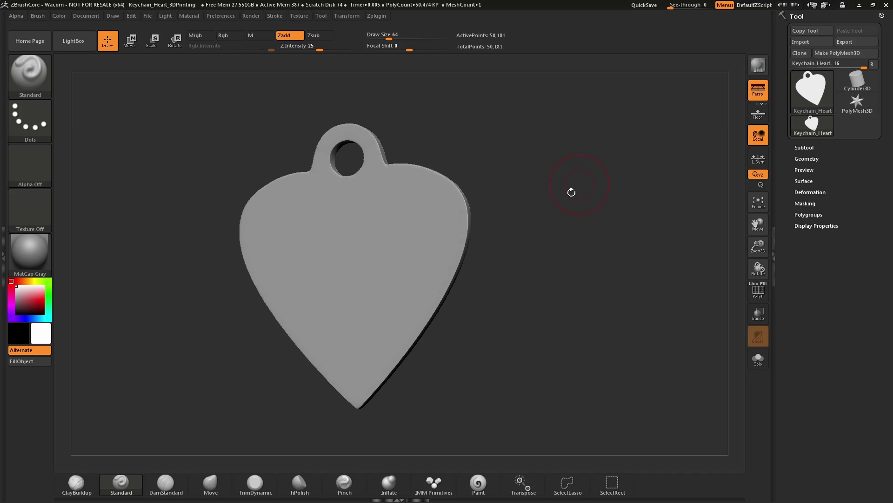
pyautogui.moveTo(584, 201)
pyautogui.keyDown('alt'); pyautogui.mouseDown()
pyautogui.moveTo(518, 204)
pyautogui.moveTo(650, 203)
pyautogui.moveTo(565, 201)
pyautogui.moveTo(616, 201)
pyautogui.moveTo(561, 210)
pyautogui.moveTo(605, 191)
pyautogui.moveTo(535, 235)
pyautogui.moveTo(627, 227)
pyautogui.moveTo(582, 218)
pyautogui.mouseUp(); pyautogui.keyUp('alt')
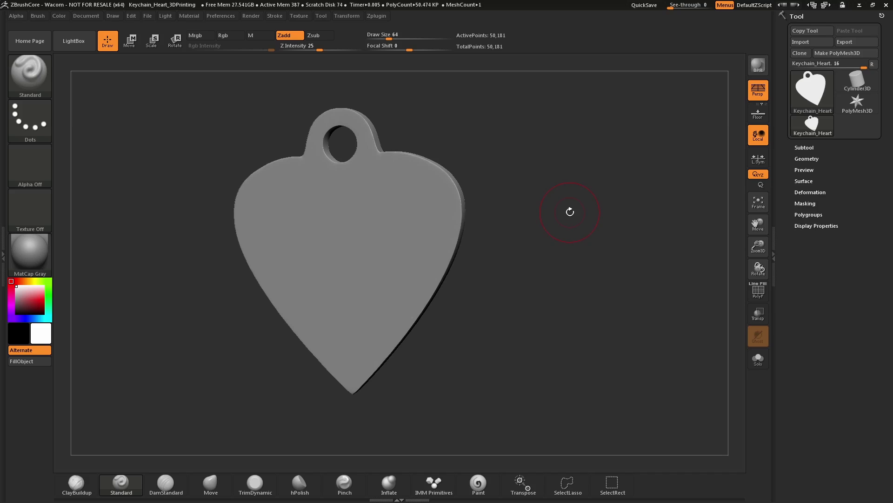
pyautogui.moveTo(574, 211)
pyautogui.mouseDown()
pyautogui.moveTo(576, 221)
pyautogui.moveTo(577, 210)
pyautogui.mouseUp()
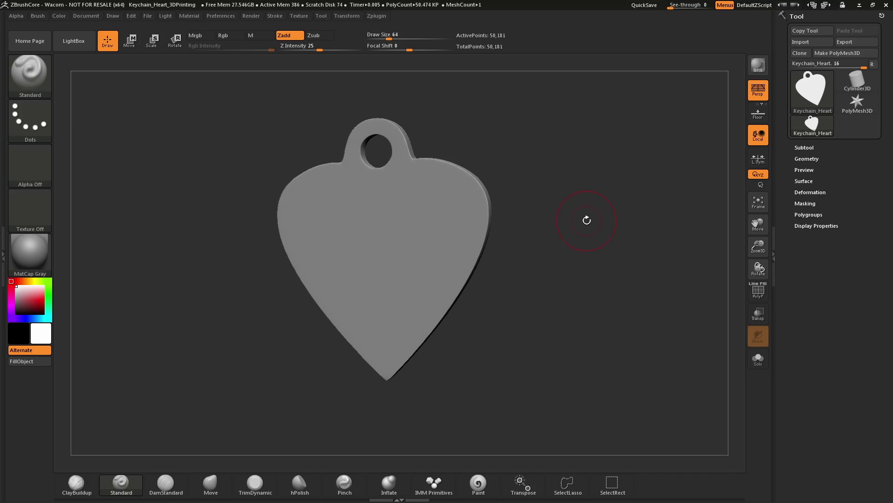
pyautogui.moveTo(588, 217); pyautogui.dragTo(601, 200)
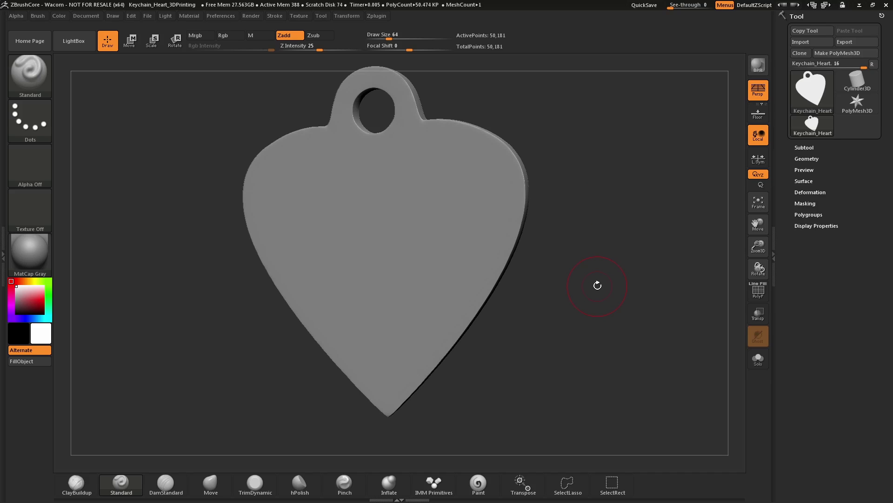
pyautogui.moveTo(597, 260); pyautogui.dragTo(610, 237)
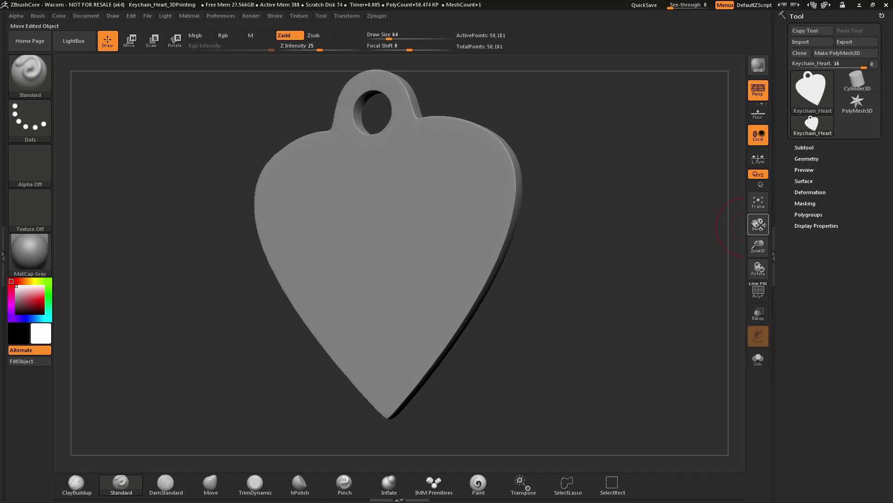
pyautogui.moveTo(759, 227)
pyautogui.mouseDown()
pyautogui.moveTo(781, 228)
pyautogui.moveTo(763, 226)
pyautogui.moveTo(758, 253)
pyautogui.moveTo(761, 231)
pyautogui.moveTo(759, 245)
pyautogui.mouseUp()
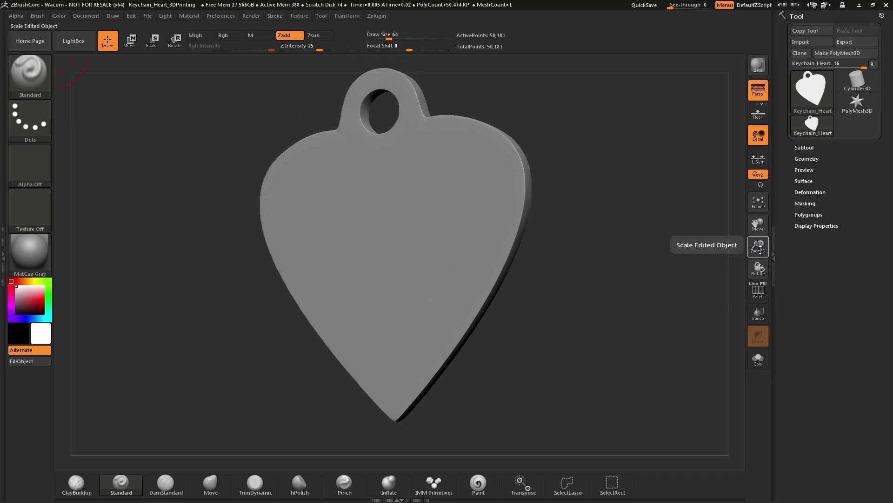
pyautogui.moveTo(759, 269)
pyautogui.mouseDown()
pyautogui.moveTo(751, 268)
pyautogui.moveTo(762, 276)
pyautogui.moveTo(763, 264)
pyautogui.moveTo(760, 274)
pyautogui.mouseUp()
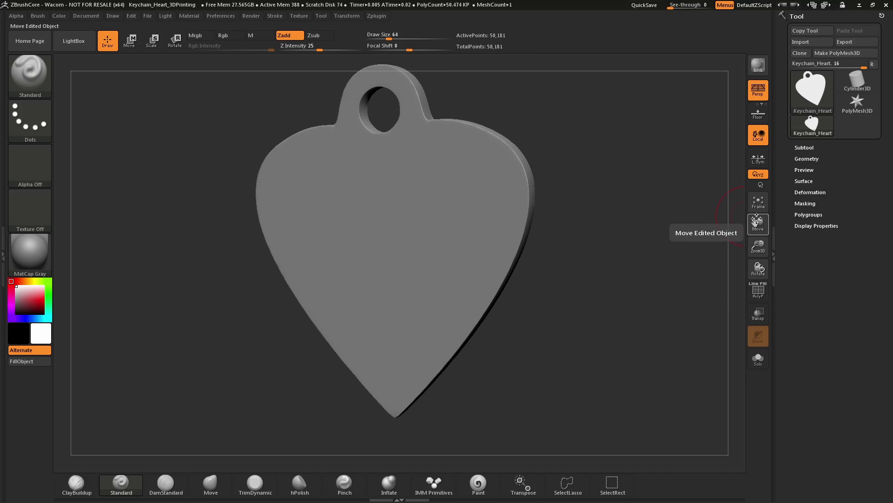
pyautogui.moveTo(599, 256)
pyautogui.keyDown('alt'); pyautogui.mouseDown()
pyautogui.moveTo(607, 243)
pyautogui.moveTo(596, 242)
pyautogui.moveTo(604, 259)
pyautogui.mouseUp(); pyautogui.keyUp('alt')
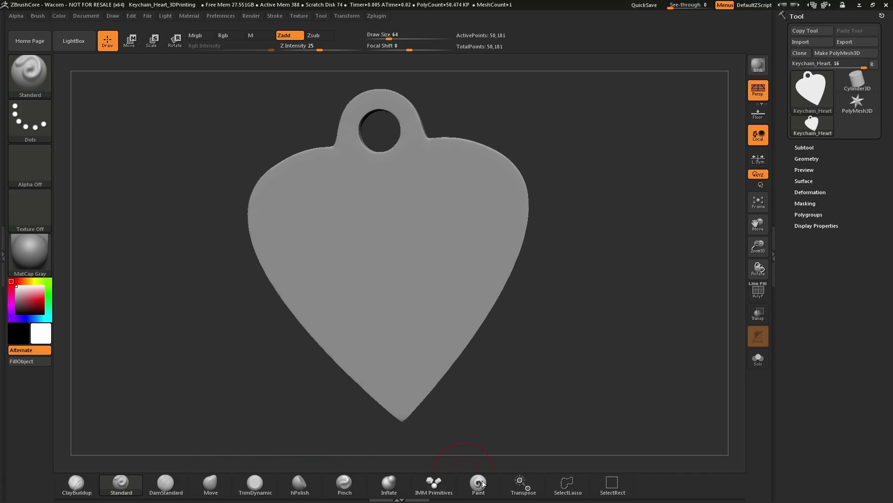
# - Sculpt two adjacent curved ridges on each half of the heart's face with the ClayBuildup brush at draw size 64
pyautogui.click(81, 486)
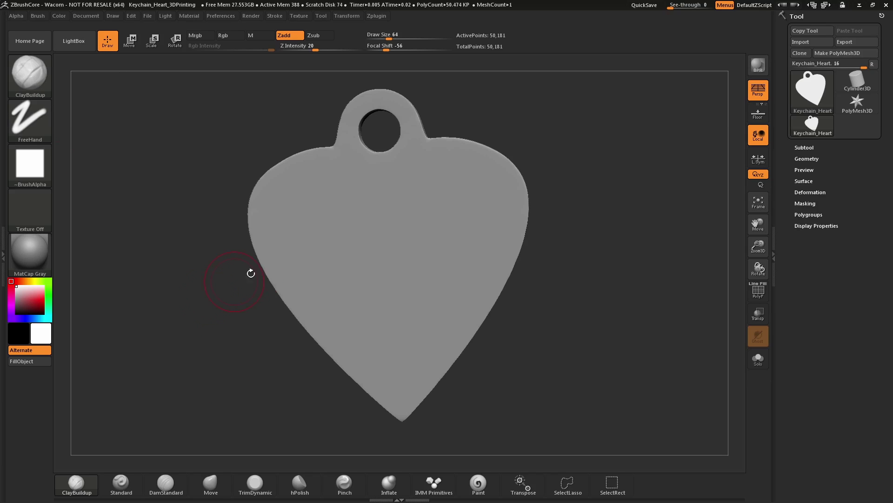
pyautogui.moveTo(469, 175); pyautogui.dragTo(436, 288)
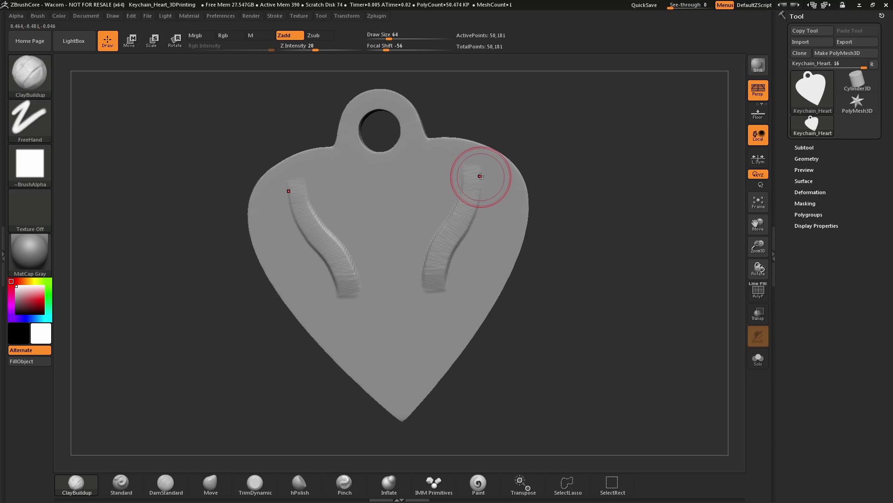
pyautogui.moveTo(477, 176)
pyautogui.mouseDown()
pyautogui.moveTo(469, 170)
pyautogui.moveTo(438, 284)
pyautogui.mouseUp()
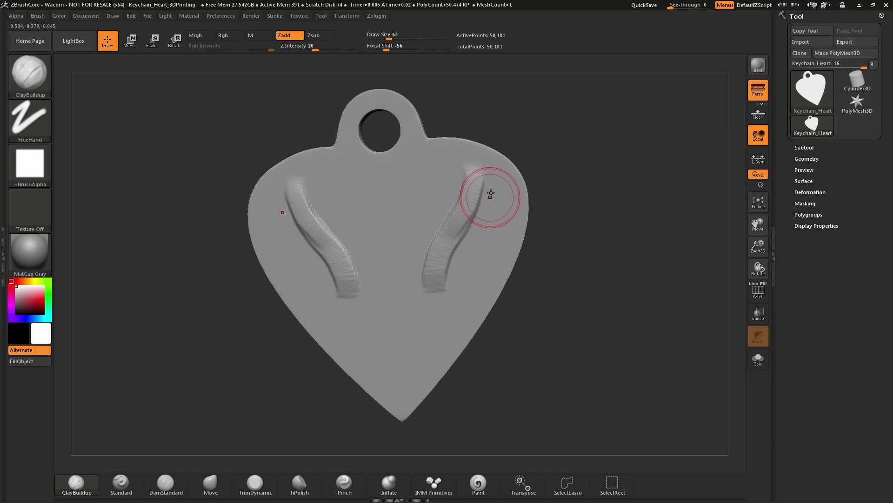
pyautogui.moveTo(489, 175)
pyautogui.mouseDown()
pyautogui.moveTo(483, 223)
pyautogui.moveTo(457, 278)
pyautogui.mouseUp()
# - Build up the outer curved ridges and add a shorter curved ridge on the inner side of each group
pyautogui.moveTo(570, 180)
pyautogui.mouseDown()
pyautogui.moveTo(552, 158)
pyautogui.moveTo(566, 164)
pyautogui.mouseUp()
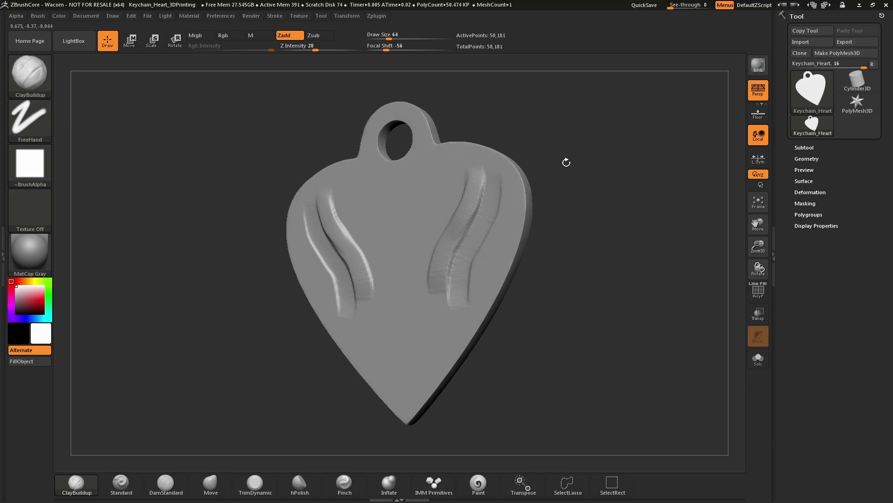
pyautogui.moveTo(455, 290); pyautogui.dragTo(477, 231)
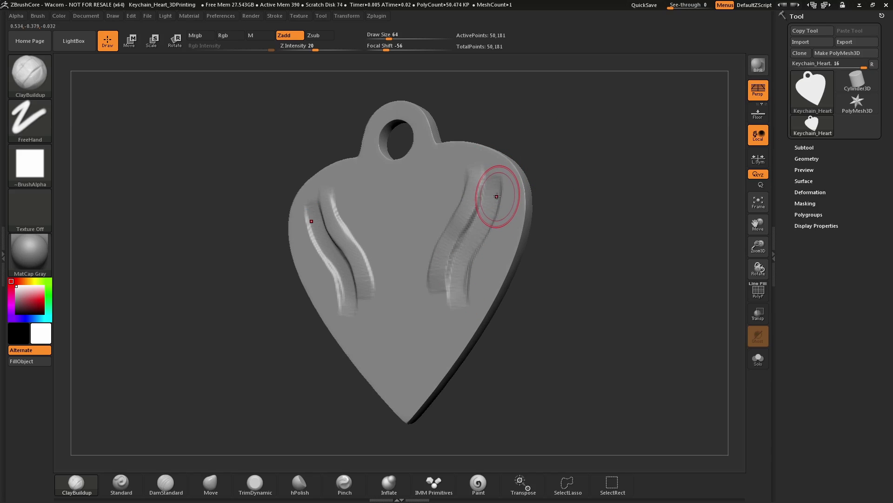
pyautogui.moveTo(435, 210); pyautogui.dragTo(423, 244)
pyautogui.moveTo(452, 294); pyautogui.dragTo(470, 250)
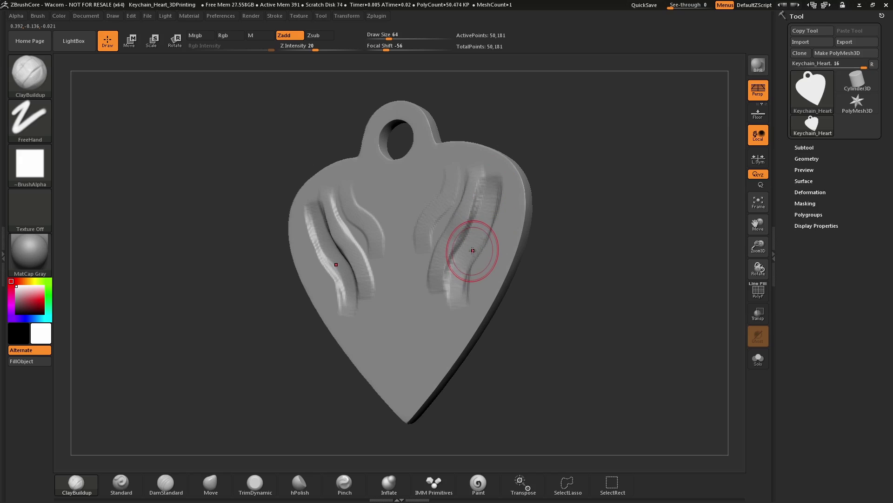
pyautogui.moveTo(530, 143)
pyautogui.mouseDown()
pyautogui.moveTo(546, 134)
pyautogui.moveTo(538, 152)
pyautogui.mouseUp()
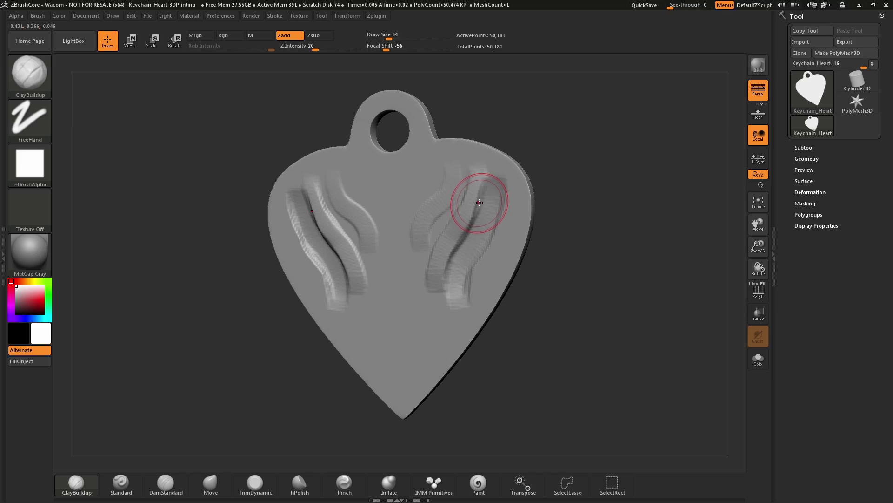
# - Soften the mirrored clay ridges with the Smooth brush
pyautogui.press('shift')
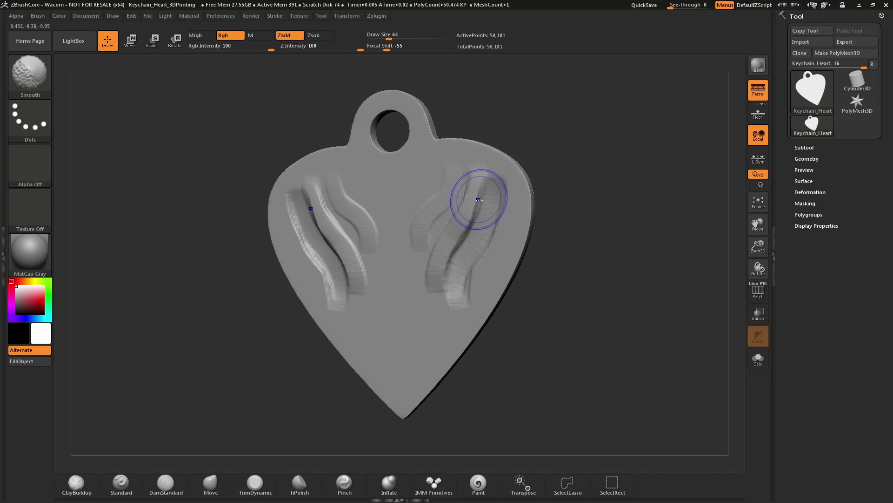
pyautogui.moveTo(480, 203)
pyautogui.keyDown('shift'); pyautogui.mouseDown()
pyautogui.moveTo(454, 295)
pyautogui.moveTo(491, 204)
pyautogui.mouseUp(); pyautogui.keyUp('shift')
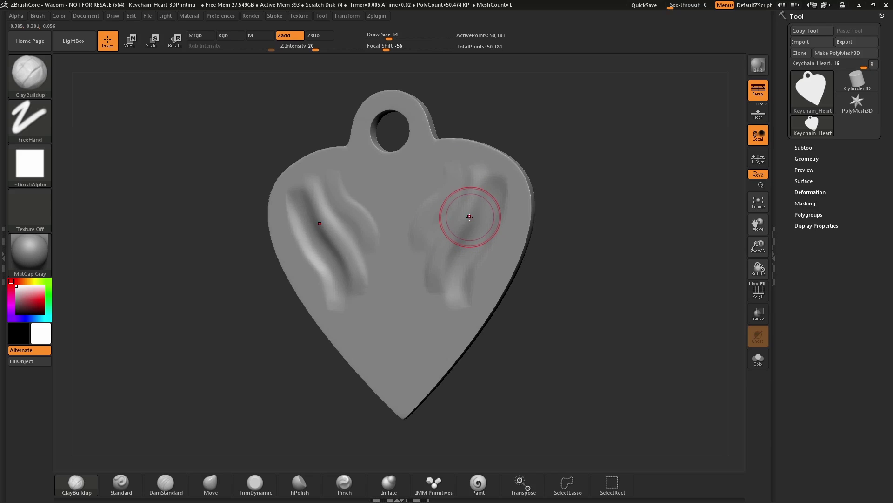
# - Rebuild the middle ridges and the lower ends of the outer ones with ClayBuildup strokes, blending them by smoothing
pyautogui.moveTo(479, 176)
pyautogui.mouseDown()
pyautogui.moveTo(427, 279)
pyautogui.moveTo(432, 292)
pyautogui.mouseUp()
pyautogui.moveTo(470, 259)
pyautogui.mouseDown()
pyautogui.moveTo(448, 293)
pyautogui.moveTo(452, 316)
pyautogui.mouseUp()
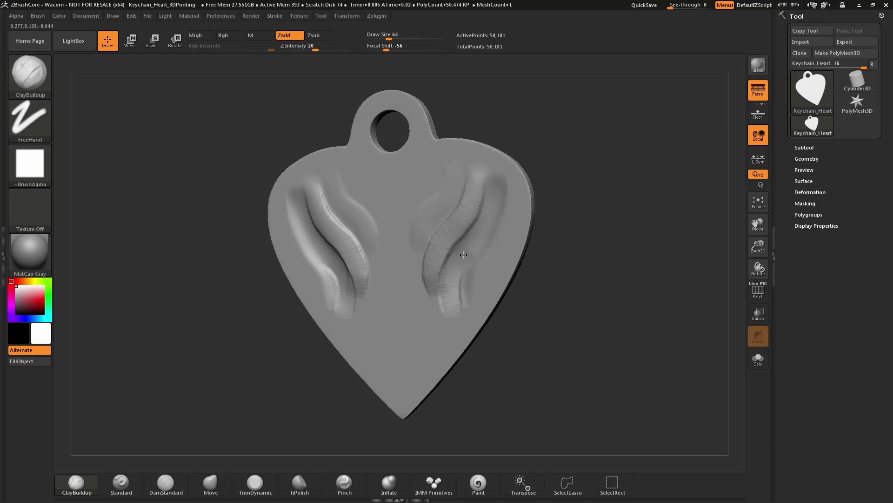
pyautogui.press('shift')
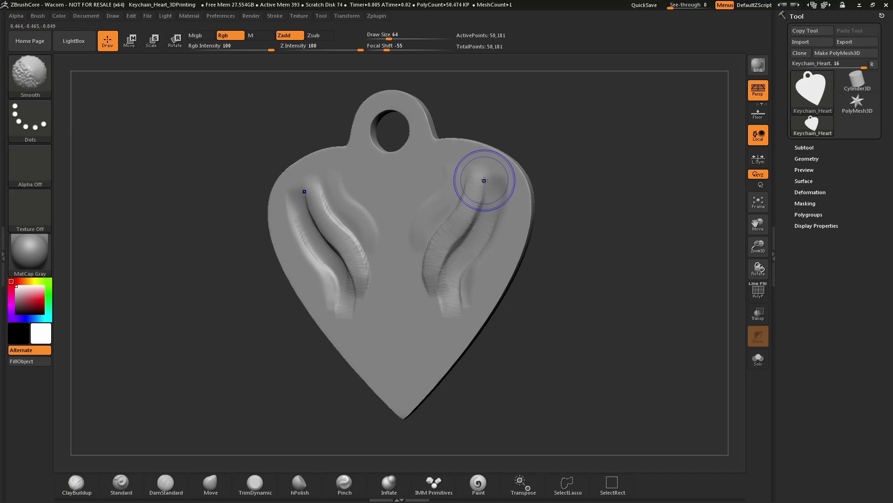
pyautogui.moveTo(444, 299)
pyautogui.keyDown('shift'); pyautogui.mouseDown()
pyautogui.moveTo(434, 265)
pyautogui.moveTo(470, 173)
pyautogui.mouseUp(); pyautogui.keyUp('shift')
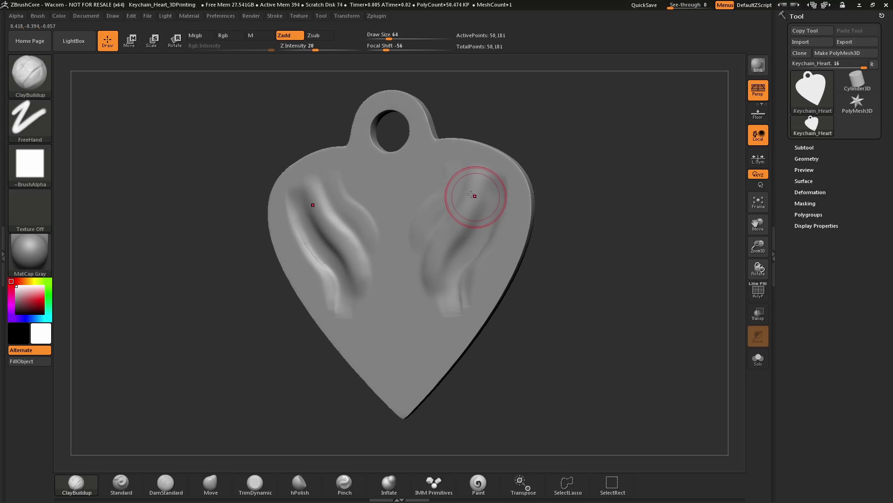
# - Reduce the draw size to 33, sculpt a narrow ridge along each middle ridge and carve the groove beside it
pyautogui.moveTo(389, 37); pyautogui.dragTo(379, 38)
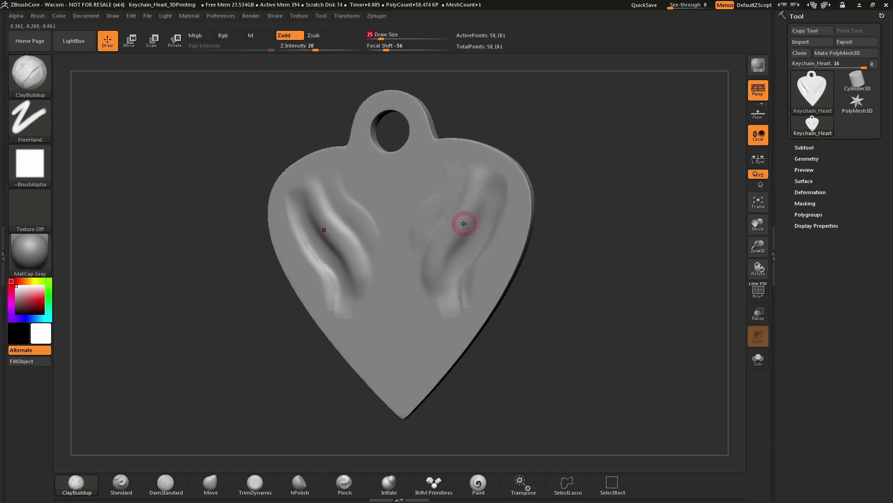
pyautogui.moveTo(466, 225); pyautogui.dragTo(463, 225)
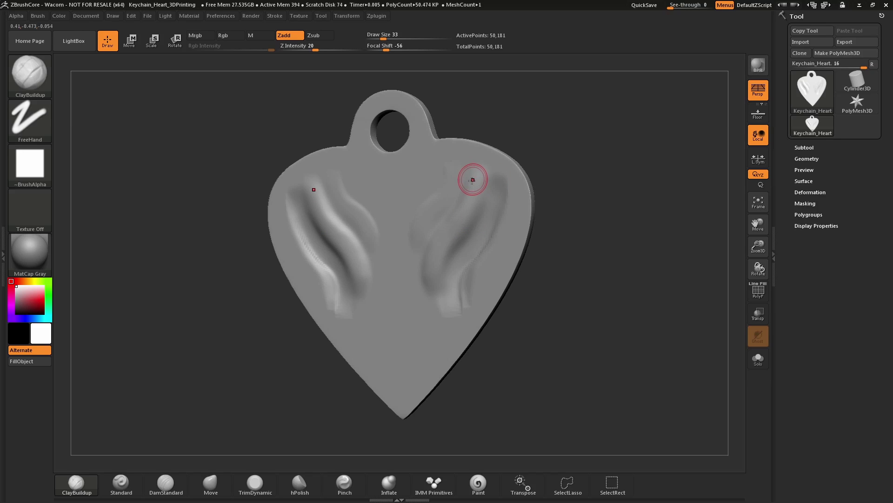
pyautogui.moveTo(474, 179)
pyautogui.mouseDown()
pyautogui.moveTo(441, 279)
pyautogui.moveTo(481, 199)
pyautogui.mouseUp()
pyautogui.keyDown('alt'); pyautogui.moveTo(444, 284); pyautogui.dragTo(487, 177); pyautogui.keyUp('alt')
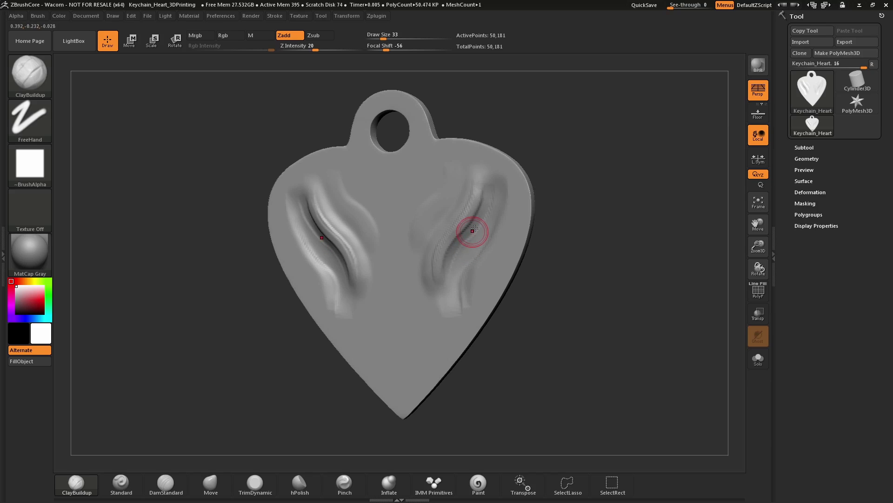
# - Add a mirrored pair of narrow curved ridges below the keyring loop and another pair near the heart's outer edges
pyautogui.moveTo(564, 185); pyautogui.dragTo(512, 175)
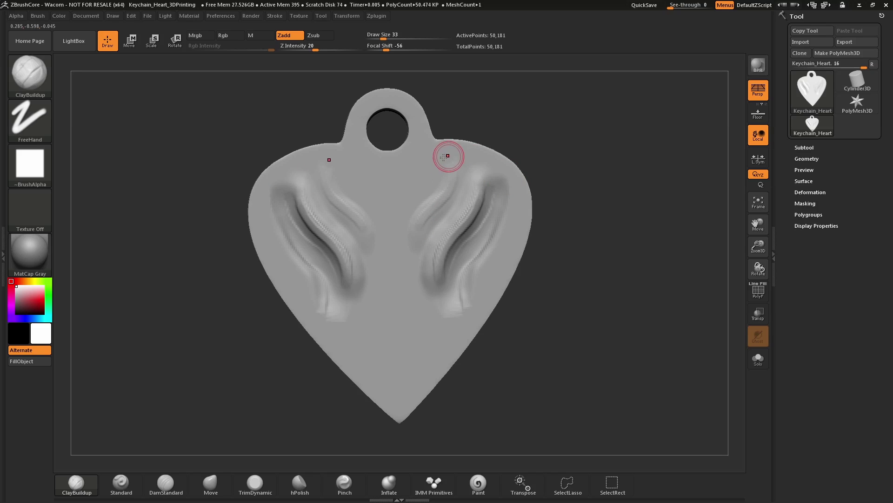
pyautogui.moveTo(437, 154)
pyautogui.mouseDown()
pyautogui.moveTo(412, 223)
pyautogui.moveTo(408, 270)
pyautogui.mouseUp()
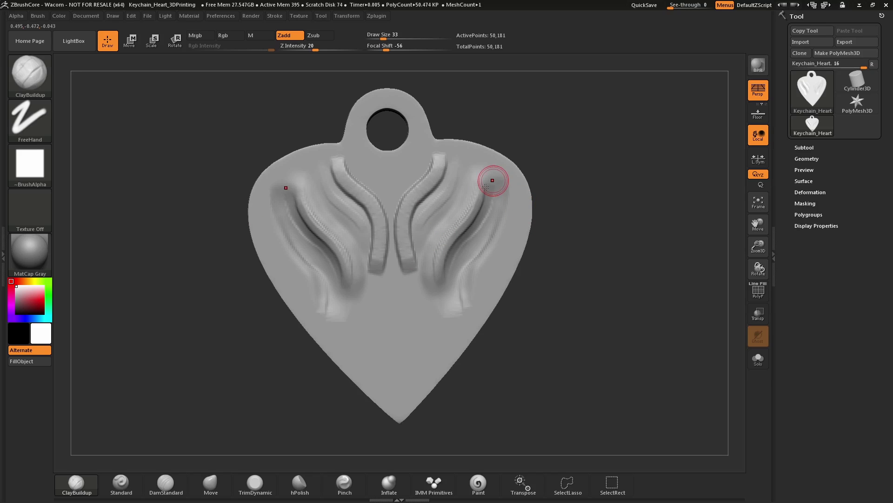
pyautogui.moveTo(494, 232); pyautogui.dragTo(476, 279)
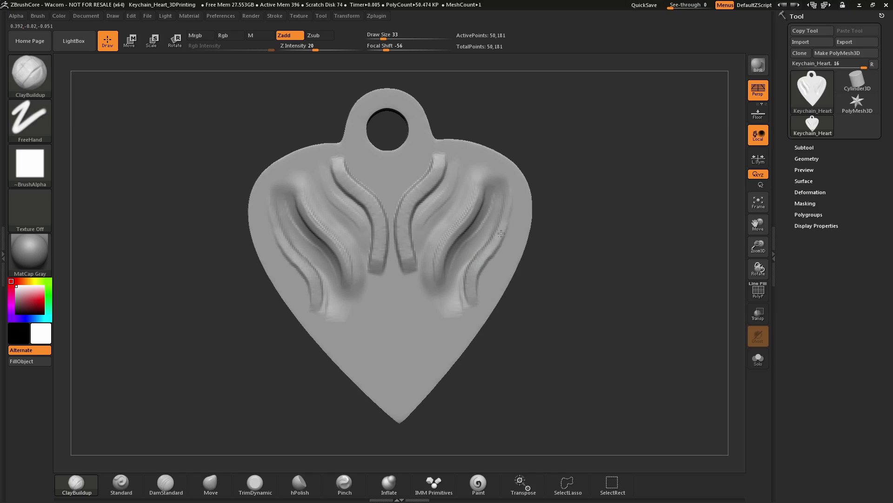
# - Smooth the middle ridges and the grooves beside them on both halves of the heart
pyautogui.moveTo(541, 174); pyautogui.dragTo(583, 175)
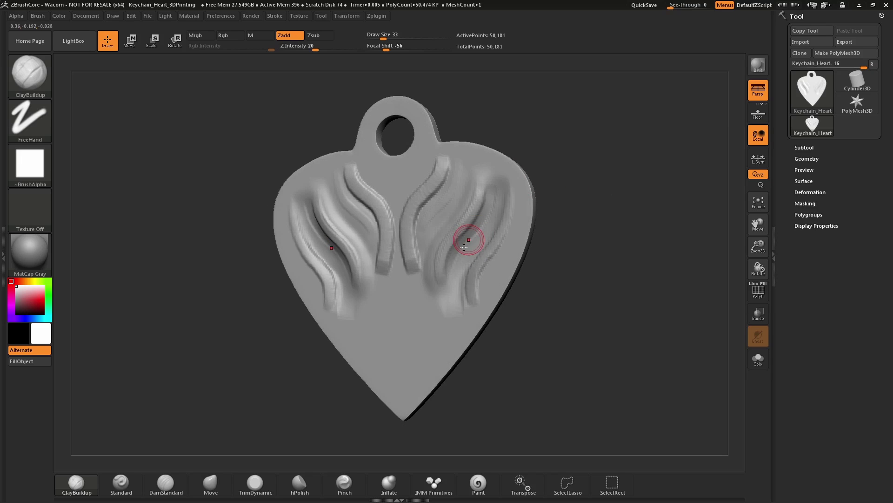
pyautogui.press('shift')
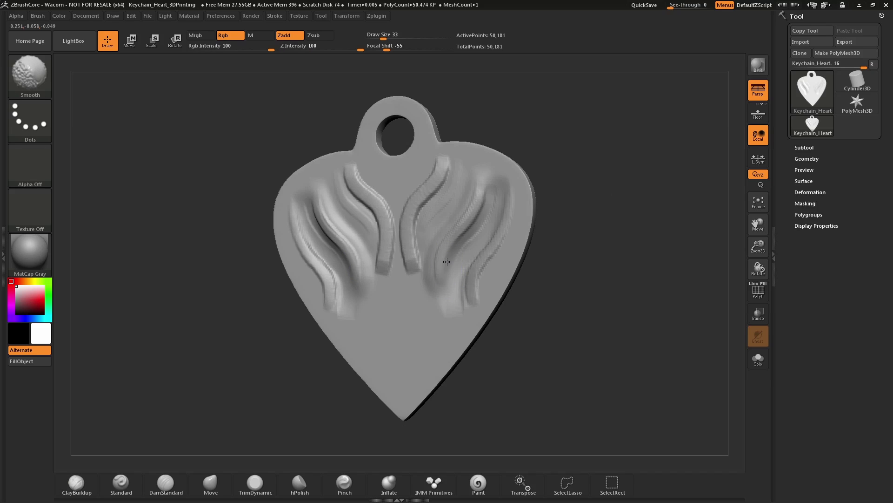
pyautogui.moveTo(483, 206)
pyautogui.keyDown('shift'); pyautogui.mouseDown()
pyautogui.moveTo(489, 186)
pyautogui.moveTo(513, 209)
pyautogui.mouseUp(); pyautogui.keyUp('shift')
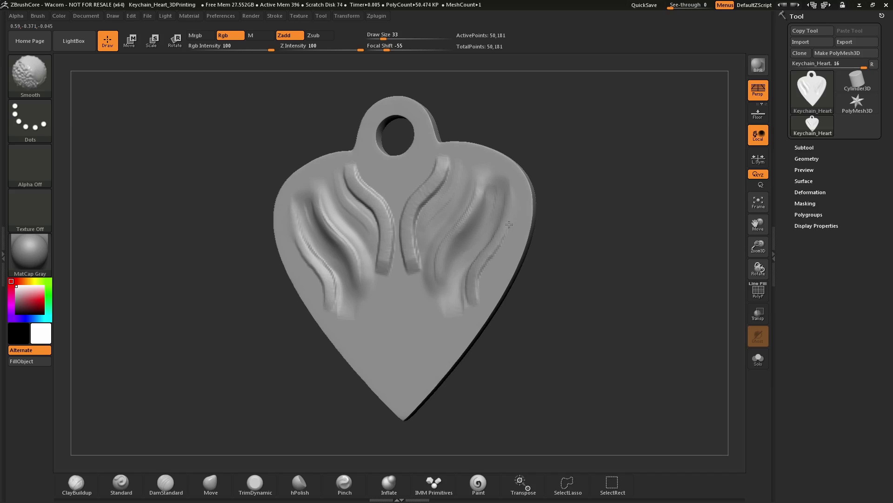
pyautogui.moveTo(589, 170); pyautogui.dragTo(596, 172)
pyautogui.press('shift')
pyautogui.keyDown('shift'); pyautogui.moveTo(475, 185); pyautogui.dragTo(472, 200); pyautogui.keyUp('shift')
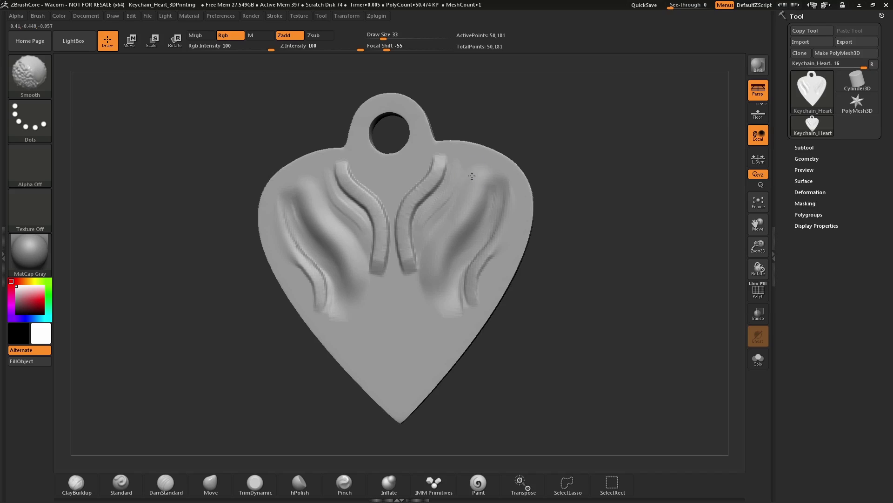
pyautogui.press('shift')
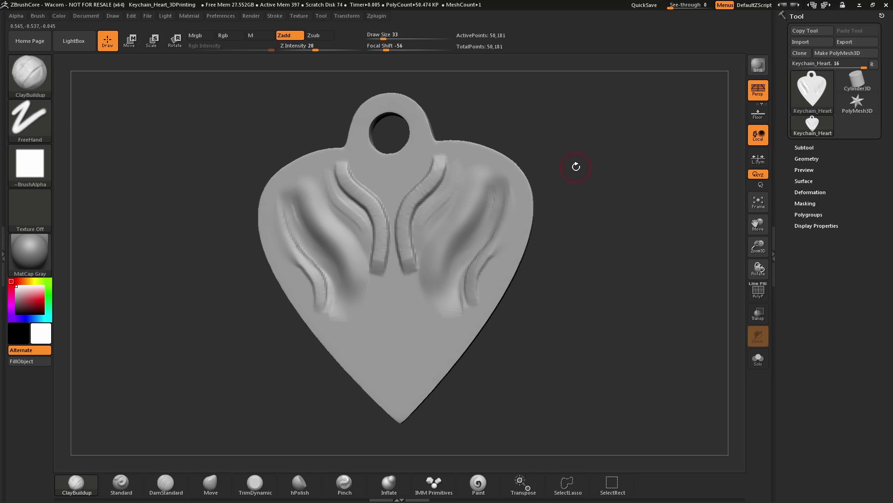
# - Sculpt one more mirrored ridge between the inner and outer ones, and undo all the relief strokes back to the flat heart face
pyautogui.moveTo(463, 179)
pyautogui.mouseDown()
pyautogui.moveTo(441, 258)
pyautogui.moveTo(463, 178)
pyautogui.mouseUp()
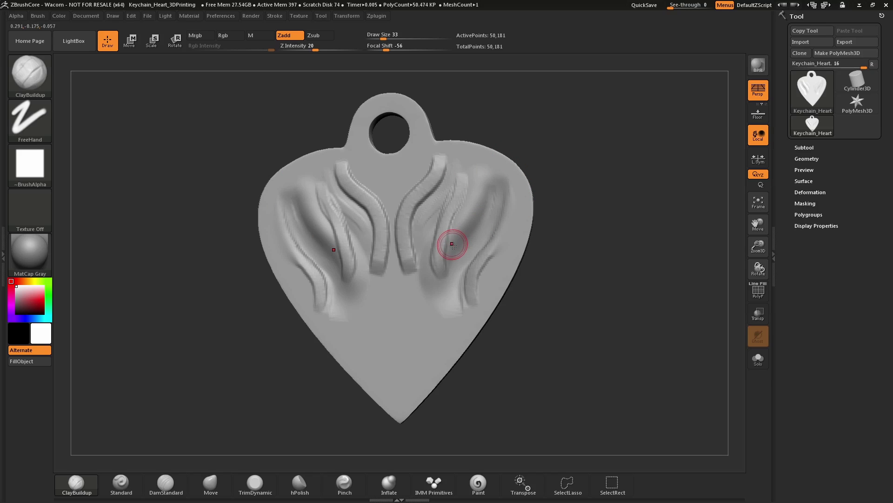
pyautogui.press('ctrl')
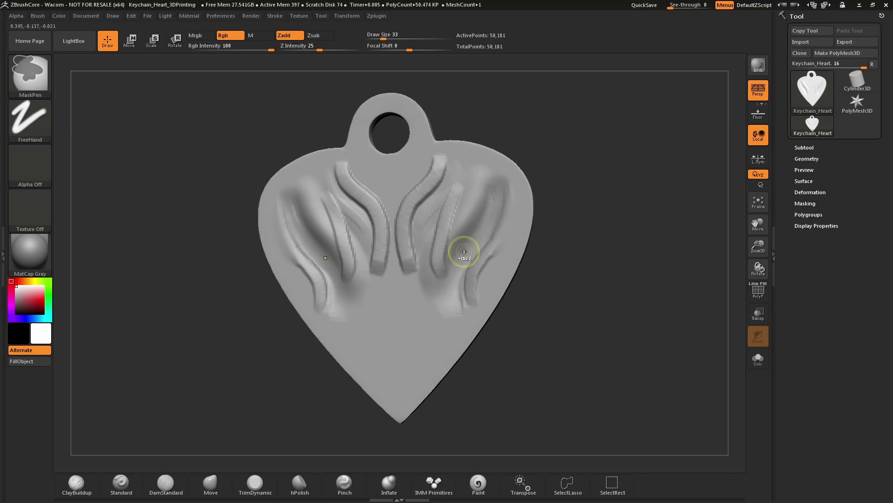
pyautogui.hotkey('ctrl', 'z')
pyautogui.hotkey('ctrl', 'z')
pyautogui.hotkey('ctrl', 'z')
pyautogui.hotkey('ctrl', 'z')
pyautogui.hotkey('ctrl', 'z')
pyautogui.hotkey('ctrl', 'z')
pyautogui.hotkey('ctrl', 'z')
pyautogui.hotkey('ctrl', 'z')
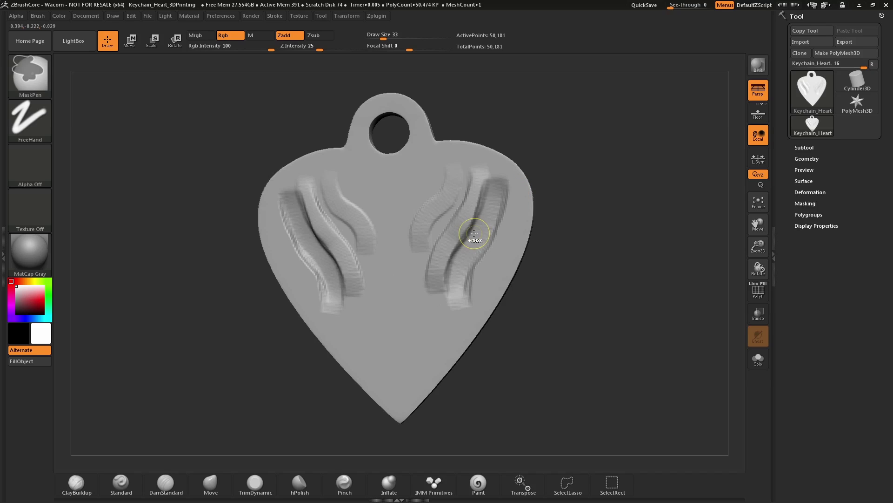
pyautogui.hotkey('ctrl', 'z')
pyautogui.hotkey('ctrl', 'z')
pyautogui.hotkey('ctrl', 'z')
pyautogui.hotkey('ctrl', 'z')
pyautogui.hotkey('ctrl', 'z')
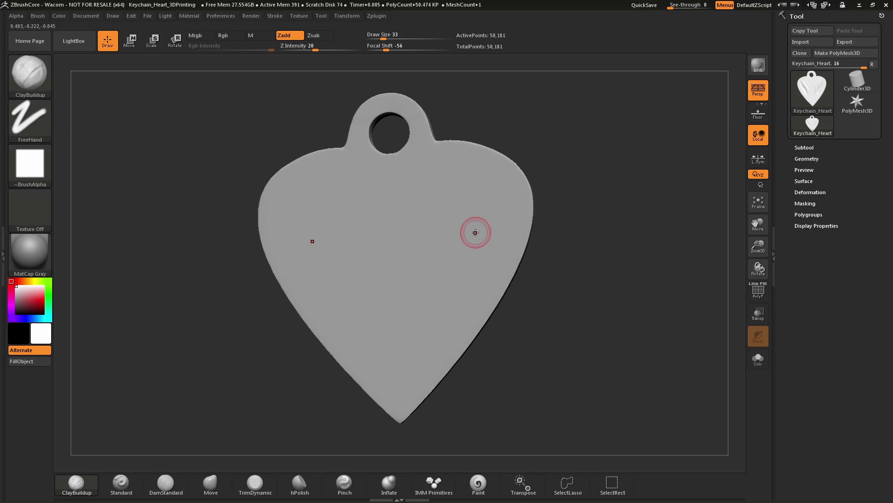
# - Redo the undone ridge strokes on the heart's face and undo them again, stepping through the edit history
pyautogui.moveTo(588, 169)
pyautogui.mouseDown()
pyautogui.moveTo(603, 171)
pyautogui.moveTo(581, 180)
pyautogui.mouseUp()
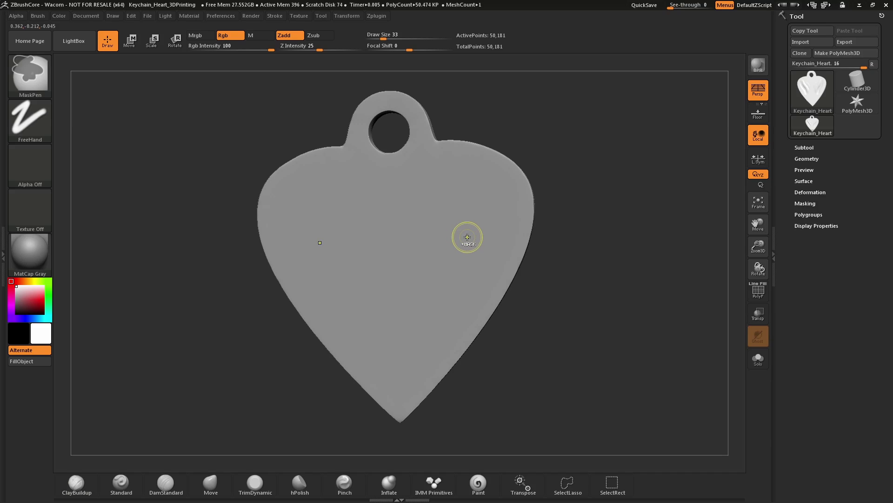
pyautogui.hotkey('ctrl', 'shift', 'z')
pyautogui.hotkey('ctrl', 'shift', 'z')
pyautogui.hotkey('ctrl', 'shift', 'z')
pyautogui.hotkey('ctrl', 'shift', 'z')
pyautogui.hotkey('ctrl', 'shift', 'z')
pyautogui.hotkey('ctrl', 'shift', 'z')
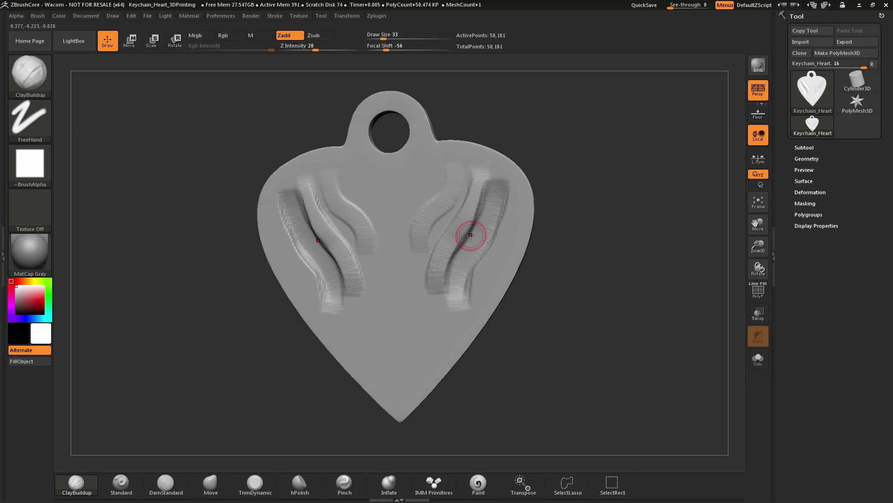
pyautogui.hotkey('ctrl', 'z')
pyautogui.hotkey('ctrl', 'z')
pyautogui.hotkey('ctrl', 'z')
pyautogui.hotkey('ctrl', 'z')
pyautogui.hotkey('ctrl', 'z')
pyautogui.hotkey('ctrl', 'z')
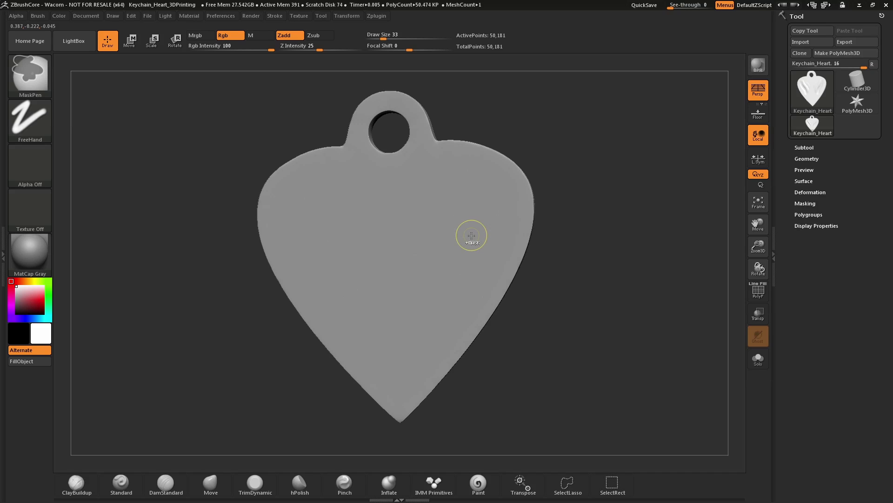
pyautogui.hotkey('ctrl', 'shift')
pyautogui.hotkey('ctrl', 'shift', 'z')
pyautogui.hotkey('ctrl', 'shift', 'z')
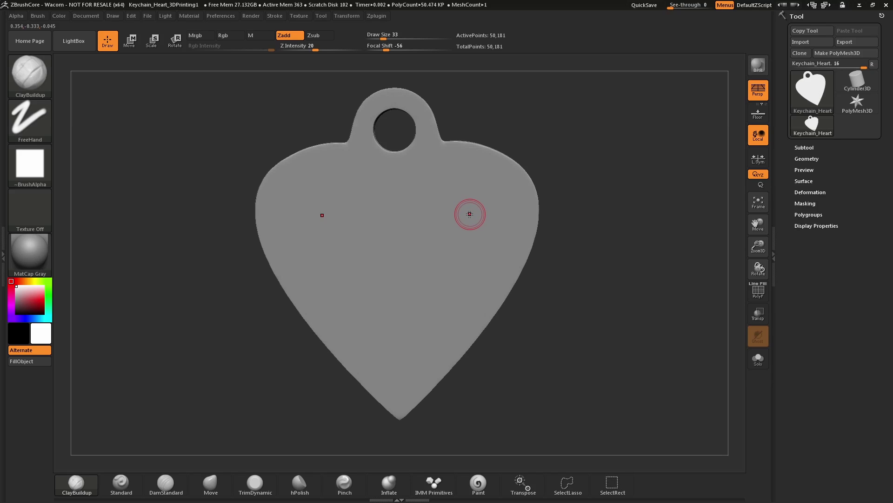
# - Sculpt mirrored arcs, round bumps and short strokes on the face with ClayBuildup, plus an S-shaped hook on one half only
pyautogui.moveTo(480, 173)
pyautogui.mouseDown()
pyautogui.moveTo(504, 200)
pyautogui.moveTo(512, 233)
pyautogui.moveTo(504, 235)
pyautogui.mouseUp()
pyautogui.moveTo(478, 205); pyautogui.dragTo(482, 201)
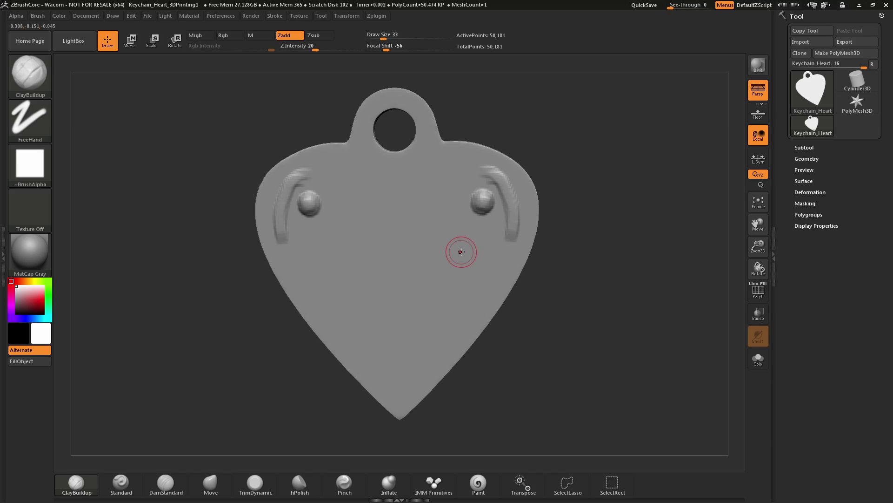
pyautogui.moveTo(489, 224)
pyautogui.mouseDown()
pyautogui.moveTo(472, 254)
pyautogui.moveTo(471, 314)
pyautogui.moveTo(490, 294)
pyautogui.moveTo(485, 231)
pyautogui.mouseUp()
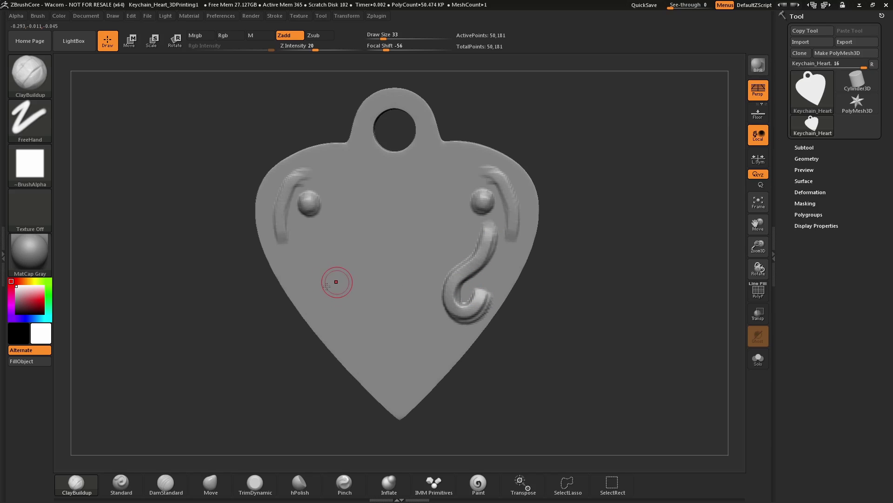
pyautogui.moveTo(572, 223)
pyautogui.mouseDown()
pyautogui.moveTo(615, 230)
pyautogui.moveTo(593, 223)
pyautogui.mouseUp()
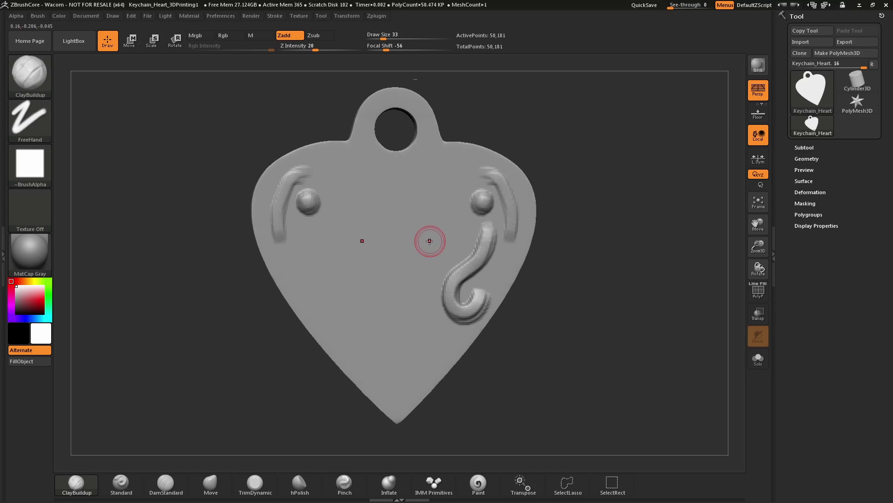
pyautogui.moveTo(457, 217); pyautogui.dragTo(448, 239)
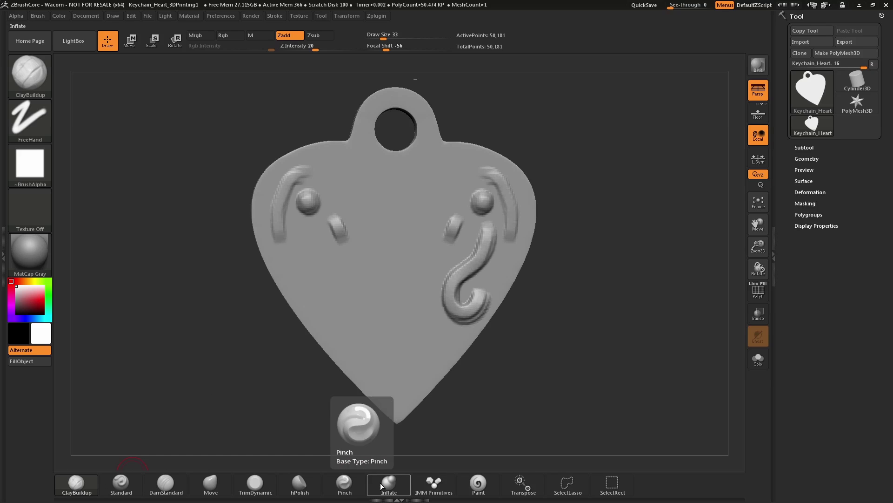
# - Pull the middle of the heart's face outward into a thick protrusion with the Move brush at draw size 158
pyautogui.click(218, 487)
pyautogui.moveTo(533, 220)
pyautogui.mouseDown()
pyautogui.moveTo(523, 218)
pyautogui.moveTo(545, 214)
pyautogui.mouseUp()
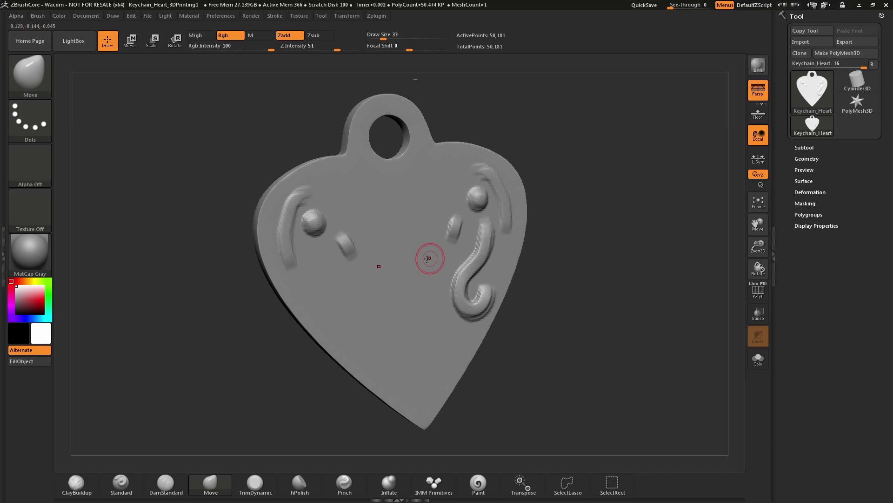
pyautogui.press('s')
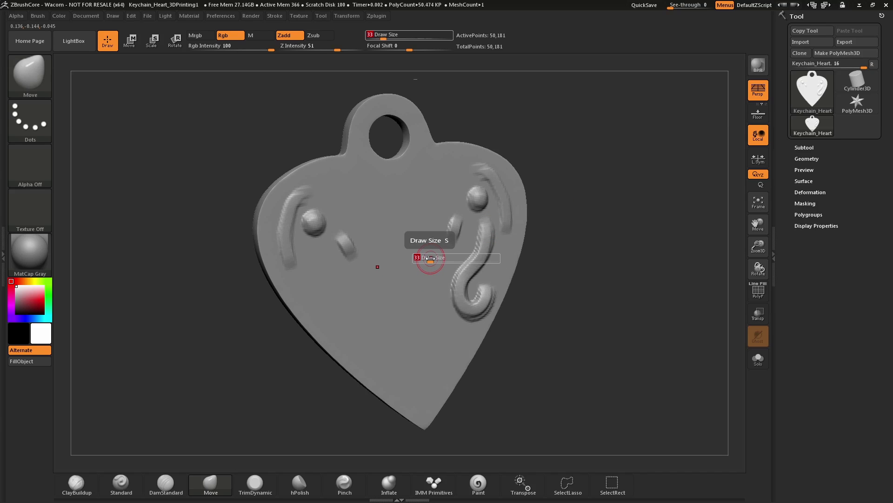
pyautogui.moveTo(430, 259); pyautogui.dragTo(447, 258)
pyautogui.moveTo(586, 251); pyautogui.dragTo(543, 234)
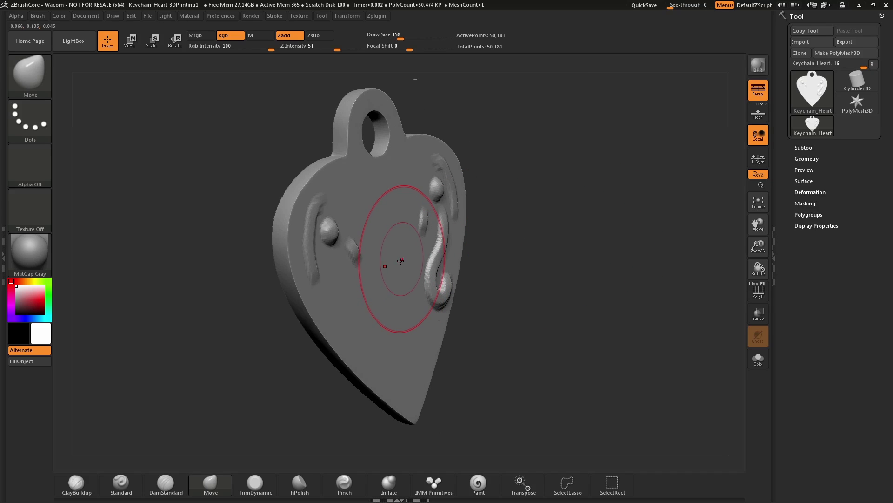
pyautogui.moveTo(401, 262); pyautogui.dragTo(493, 270)
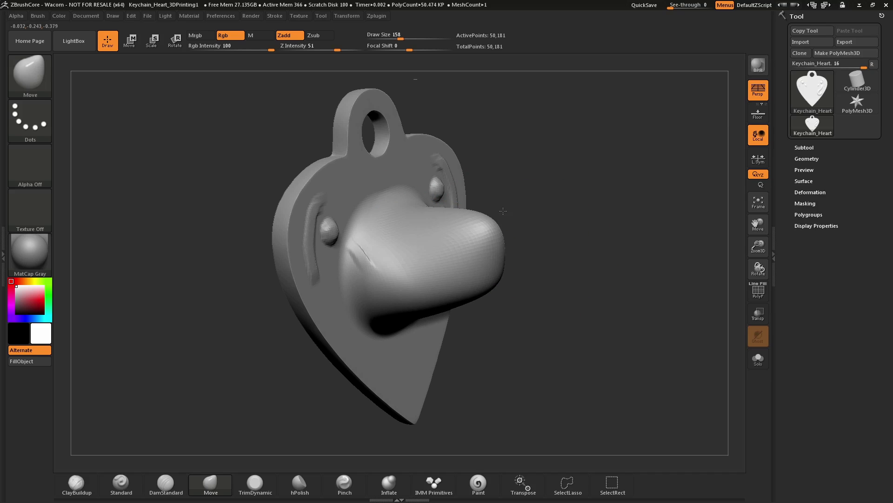
# - Lengthen the central protrusion and widen its tip with further Move brush pulls
pyautogui.moveTo(503, 211); pyautogui.dragTo(546, 217)
pyautogui.moveTo(511, 322); pyautogui.dragTo(504, 330)
pyautogui.moveTo(558, 247); pyautogui.dragTo(608, 239)
pyautogui.moveTo(500, 274)
pyautogui.mouseDown()
pyautogui.moveTo(523, 265)
pyautogui.moveTo(522, 274)
pyautogui.mouseUp()
pyautogui.moveTo(542, 232)
pyautogui.mouseDown()
pyautogui.moveTo(489, 233)
pyautogui.moveTo(577, 221)
pyautogui.moveTo(592, 212)
pyautogui.moveTo(584, 205)
pyautogui.moveTo(590, 183)
pyautogui.moveTo(572, 214)
pyautogui.moveTo(516, 225)
pyautogui.mouseUp()
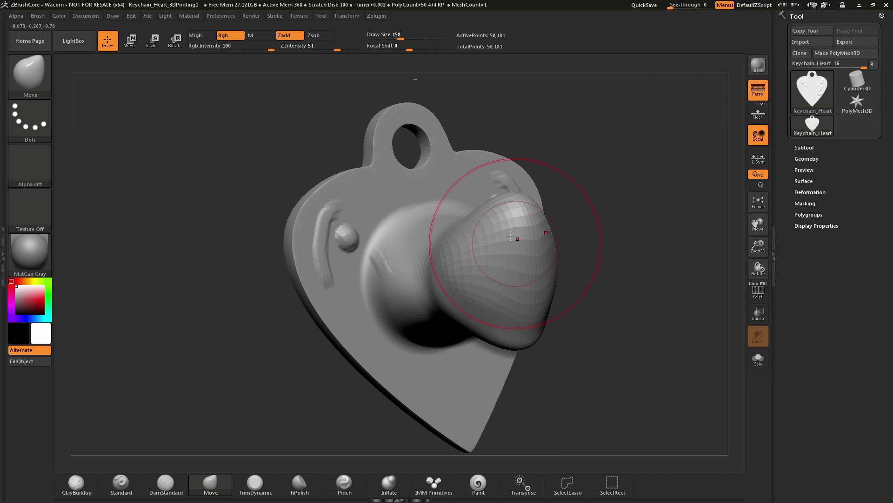
pyautogui.moveTo(603, 258)
pyautogui.mouseDown()
pyautogui.moveTo(651, 260)
pyautogui.moveTo(616, 264)
pyautogui.mouseUp()
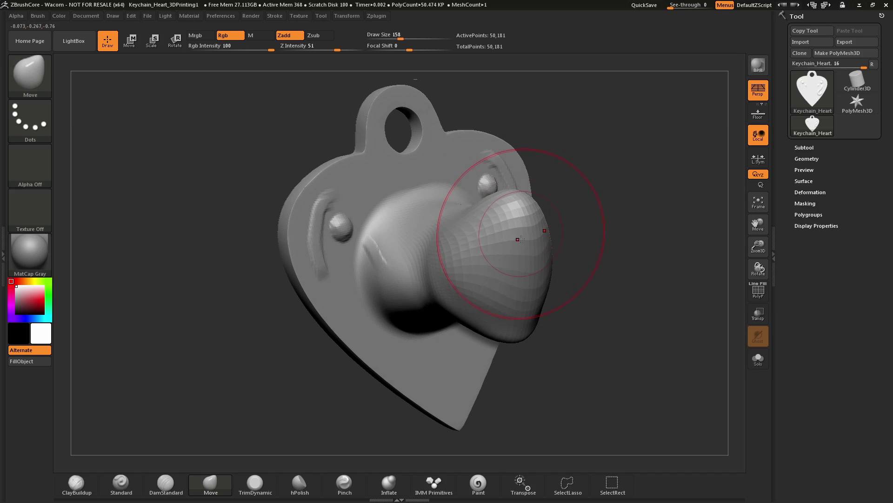
pyautogui.moveTo(554, 195)
pyautogui.mouseDown()
pyautogui.moveTo(584, 189)
pyautogui.moveTo(573, 234)
pyautogui.mouseUp()
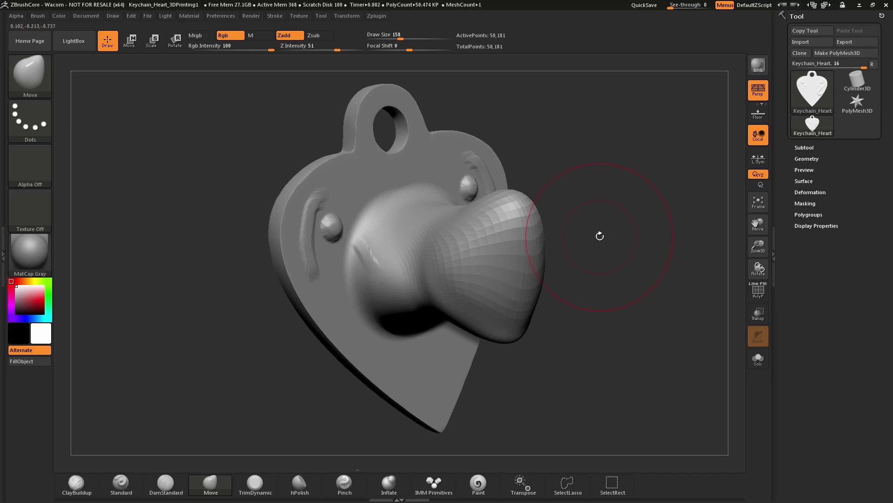
# - Set the ClayBuildup draw size to 27 and sculpt a mirrored ridge from the face along the stretched protrusion
pyautogui.click(76, 484)
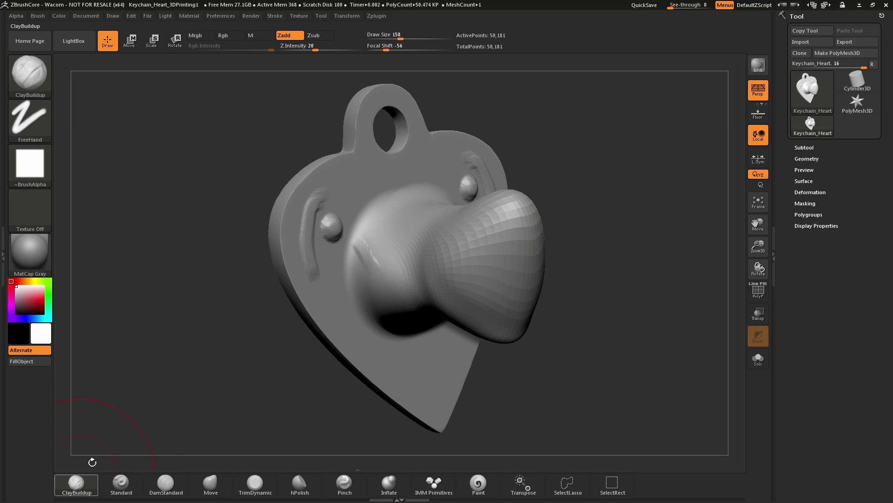
pyautogui.press('s')
pyautogui.moveTo(443, 249)
pyautogui.mouseDown()
pyautogui.moveTo(462, 253)
pyautogui.moveTo(454, 254)
pyautogui.mouseUp()
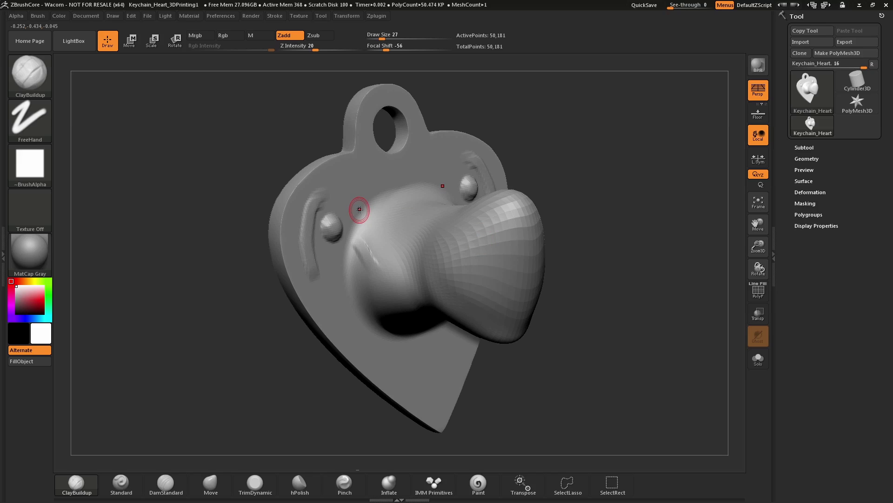
pyautogui.moveTo(365, 212)
pyautogui.mouseDown()
pyautogui.moveTo(424, 249)
pyautogui.moveTo(523, 247)
pyautogui.mouseUp()
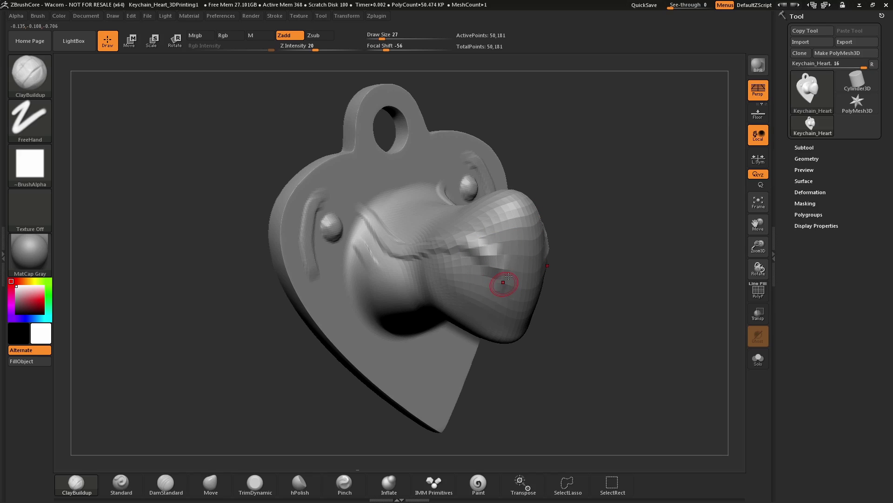
pyautogui.moveTo(556, 186)
pyautogui.mouseDown()
pyautogui.moveTo(564, 215)
pyautogui.moveTo(521, 250)
pyautogui.moveTo(487, 225)
pyautogui.mouseUp()
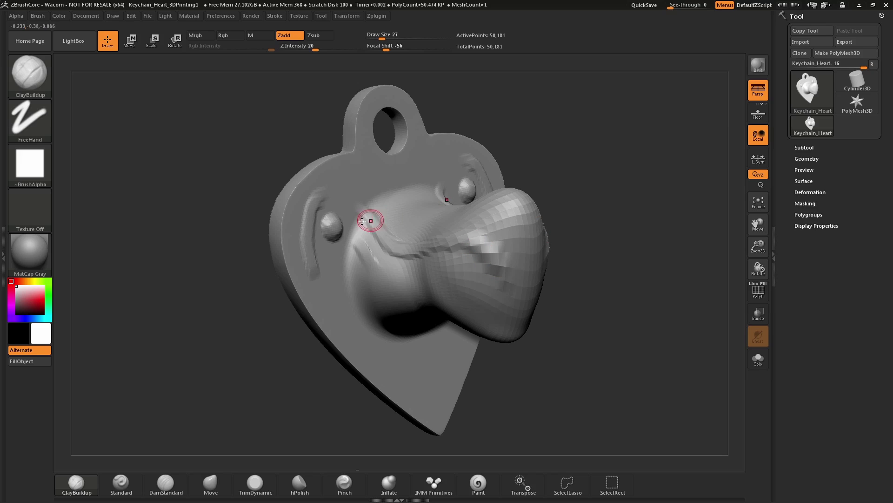
pyautogui.moveTo(618, 199); pyautogui.dragTo(622, 213)
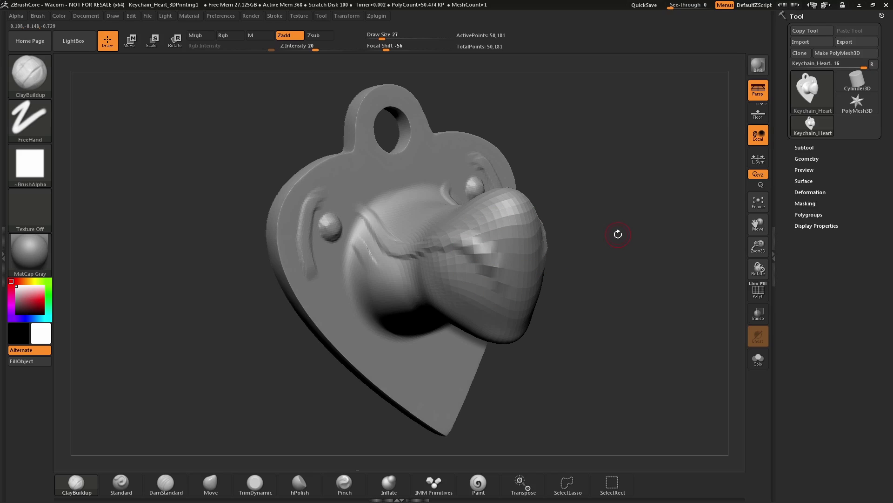
pyautogui.moveTo(610, 237); pyautogui.dragTo(611, 237)
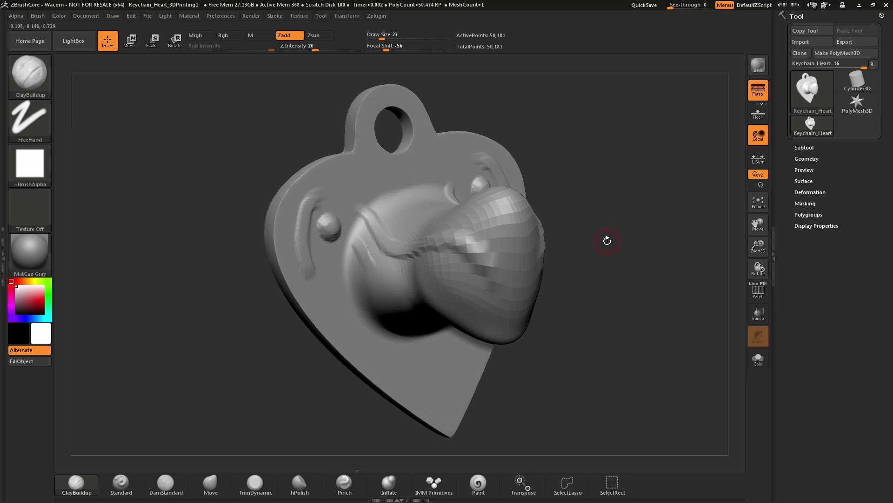
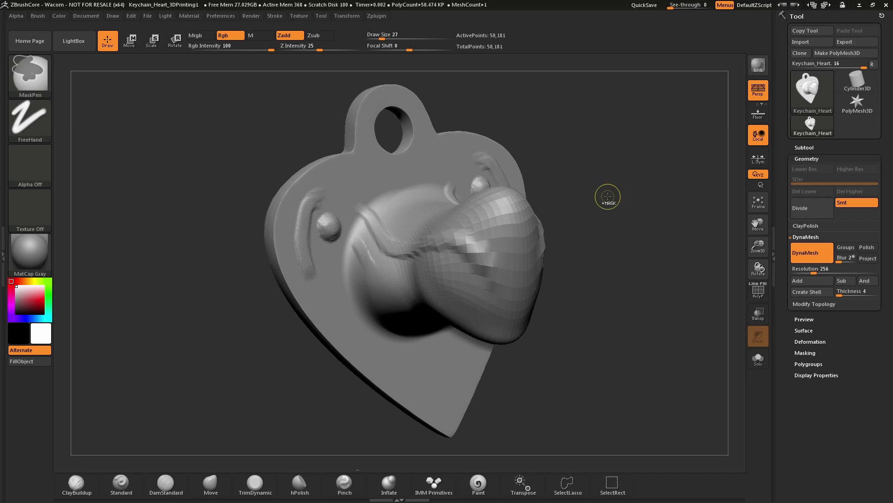
# - Remesh the model with DynaMesh at resolution 256 and sculpt another stroke along the side of the protrusion
pyautogui.keyDown('ctrl'); pyautogui.moveTo(603, 173); pyautogui.dragTo(705, 292); pyautogui.keyUp('ctrl')
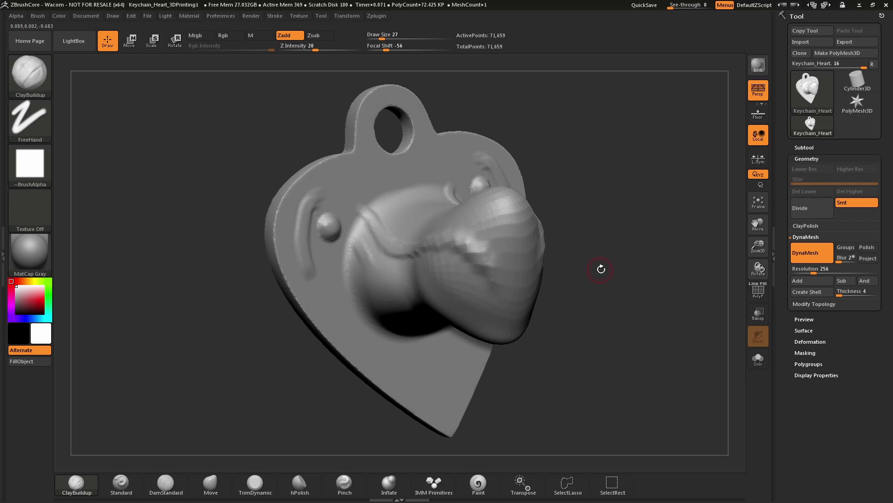
pyautogui.moveTo(600, 269)
pyautogui.mouseDown()
pyautogui.moveTo(591, 271)
pyautogui.moveTo(604, 268)
pyautogui.mouseUp()
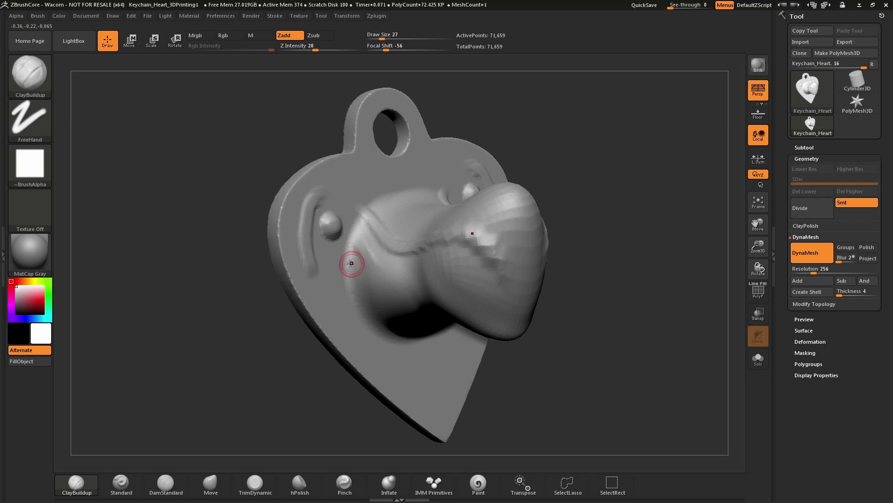
pyautogui.moveTo(343, 261)
pyautogui.mouseDown()
pyautogui.moveTo(373, 282)
pyautogui.moveTo(433, 277)
pyautogui.moveTo(501, 304)
pyautogui.mouseUp()
pyautogui.moveTo(583, 218)
pyautogui.mouseDown()
pyautogui.moveTo(587, 203)
pyautogui.moveTo(581, 221)
pyautogui.mouseUp()
# - Undo the remesh, the central protrusion and all the ClayBuildup strokes back to the plain heart
pyautogui.hotkey('ctrl', 'z')
pyautogui.hotkey('ctrl', 'z')
pyautogui.hotkey('ctrl', 'z')
pyautogui.hotkey('ctrl', 'z')
pyautogui.hotkey('ctrl', 'z')
pyautogui.hotkey('ctrl', 'z')
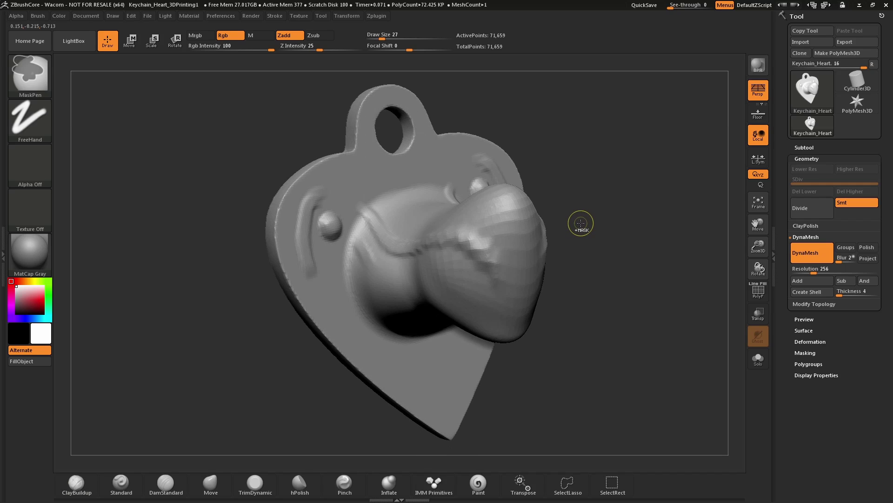
pyautogui.hotkey('ctrl', 'z')
pyautogui.hotkey('ctrl', 'z')
pyautogui.hotkey('ctrl', 'z')
pyautogui.hotkey('ctrl', 'z')
pyautogui.hotkey('ctrl', 'z')
pyautogui.hotkey('ctrl', 'z')
pyautogui.hotkey('ctrl', 'z')
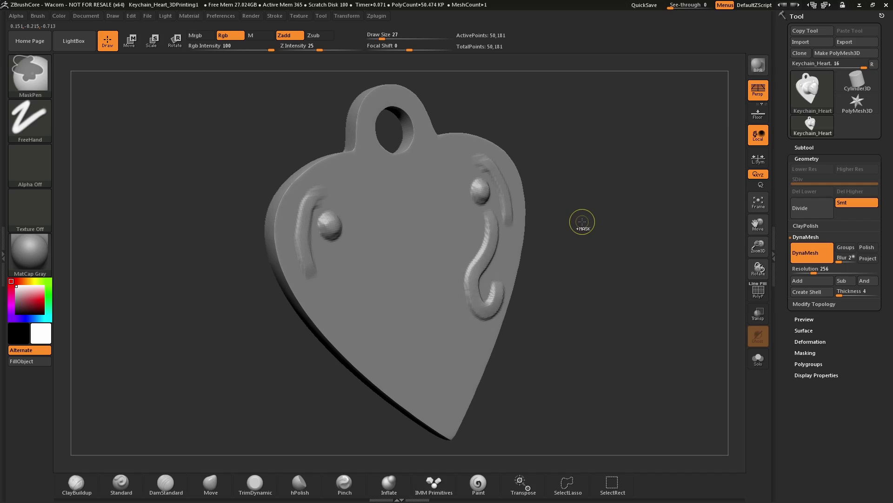
pyautogui.moveTo(583, 221); pyautogui.dragTo(569, 229)
# - Pull a mirrored pair of pointed lumps out of the heart's lower face with the Move brush at draw size 108
pyautogui.click(212, 492)
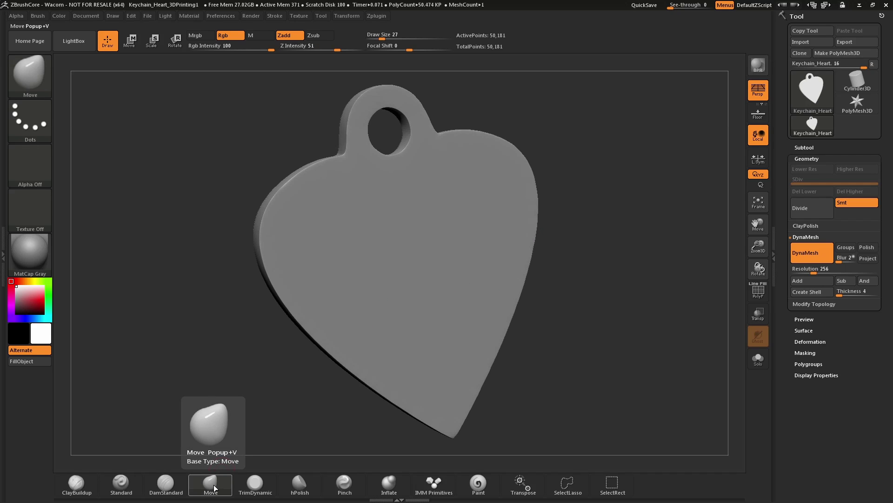
pyautogui.press('s')
pyautogui.moveTo(456, 240); pyautogui.dragTo(482, 241)
pyautogui.moveTo(563, 177); pyautogui.dragTo(605, 179)
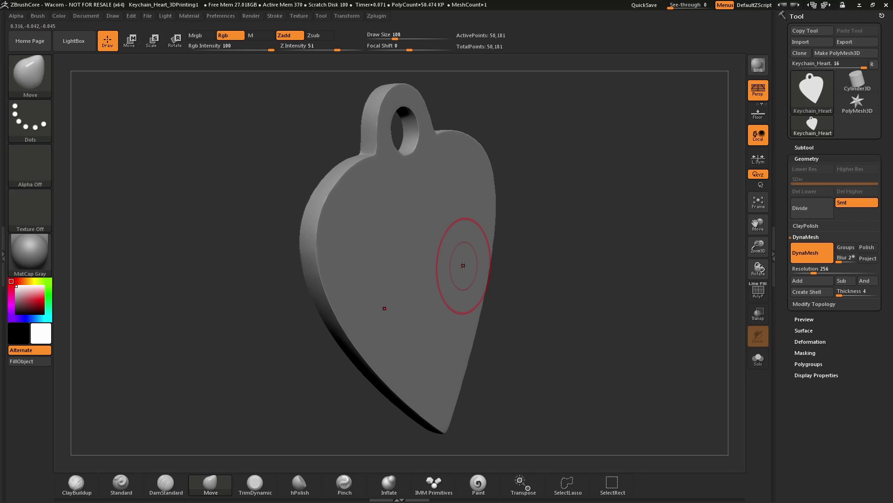
pyautogui.moveTo(461, 263)
pyautogui.mouseDown()
pyautogui.moveTo(634, 282)
pyautogui.moveTo(524, 247)
pyautogui.mouseUp()
pyautogui.moveTo(474, 291); pyautogui.dragTo(444, 375)
pyautogui.moveTo(514, 293); pyautogui.dragTo(519, 243)
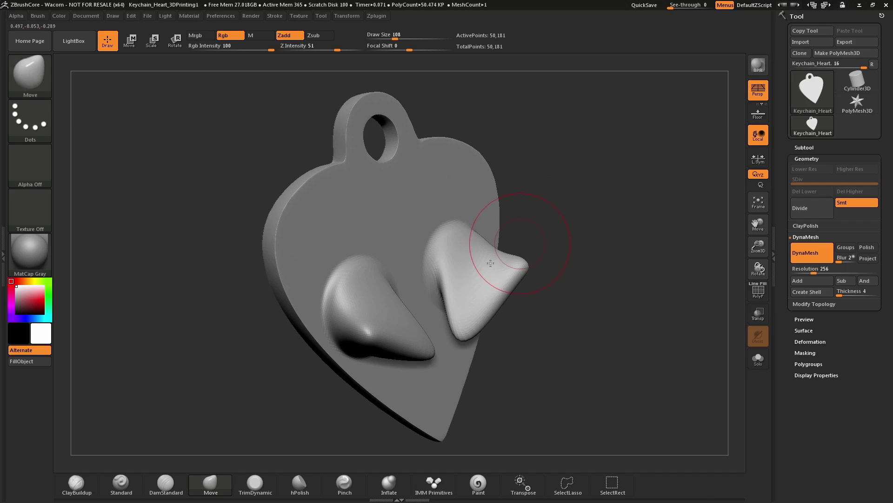
# - Reshape the two mirrored lumps with Move brush pulls, bending their middles upward and inward and stretching their surfaces
pyautogui.moveTo(487, 275)
pyautogui.mouseDown()
pyautogui.moveTo(511, 215)
pyautogui.moveTo(549, 211)
pyautogui.moveTo(470, 214)
pyautogui.mouseUp()
pyautogui.moveTo(479, 312); pyautogui.dragTo(406, 239)
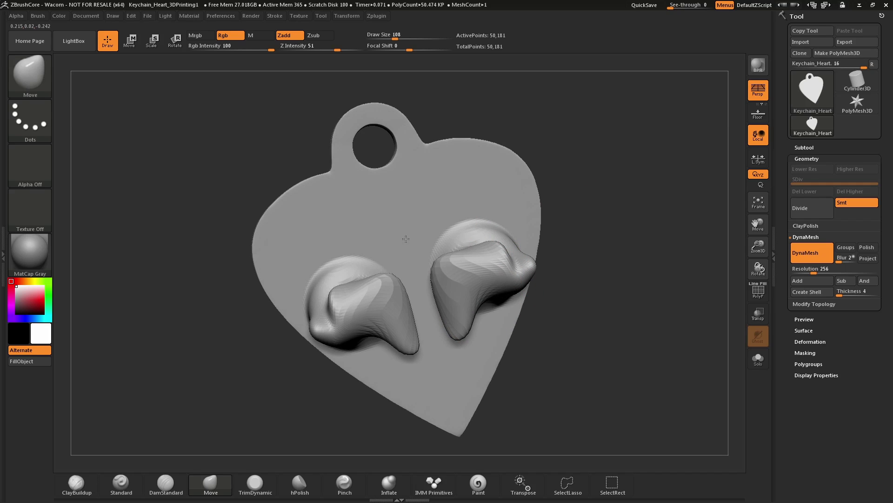
pyautogui.moveTo(540, 204); pyautogui.dragTo(652, 210)
pyautogui.moveTo(470, 305)
pyautogui.mouseDown()
pyautogui.moveTo(494, 302)
pyautogui.moveTo(499, 287)
pyautogui.mouseUp()
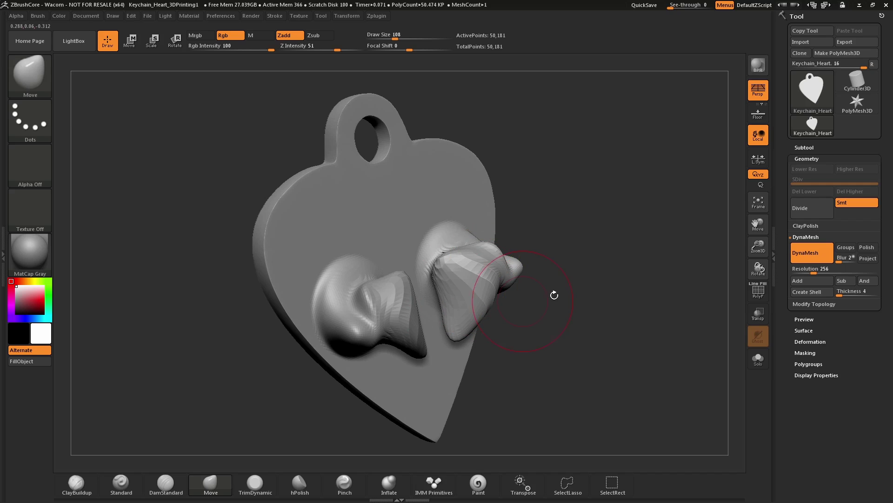
# - Build up clay on the outer ends of the two mirrored lumps with ClayBuildup strokes at draw size 44
pyautogui.moveTo(572, 296); pyautogui.dragTo(530, 300)
pyautogui.click(83, 493)
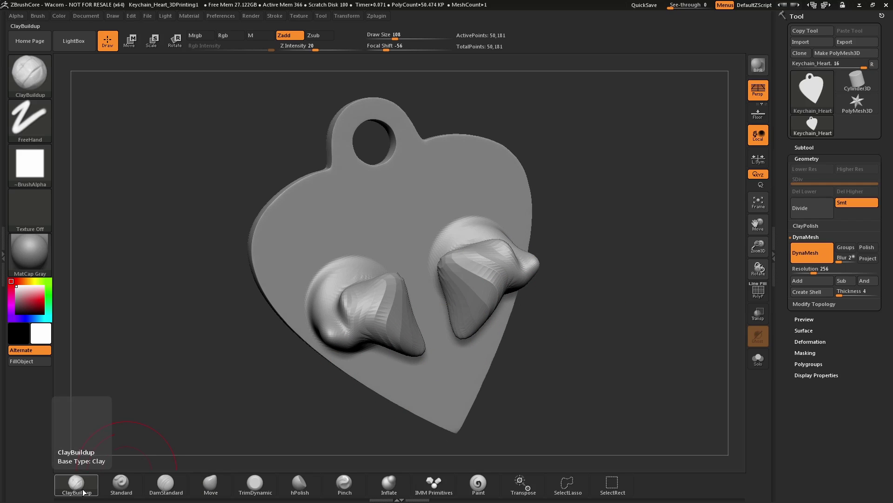
pyautogui.moveTo(552, 211); pyautogui.dragTo(600, 223)
pyautogui.press('s')
pyautogui.moveTo(543, 248)
pyautogui.mouseDown()
pyautogui.moveTo(520, 248)
pyautogui.moveTo(543, 259)
pyautogui.moveTo(534, 233)
pyautogui.mouseUp()
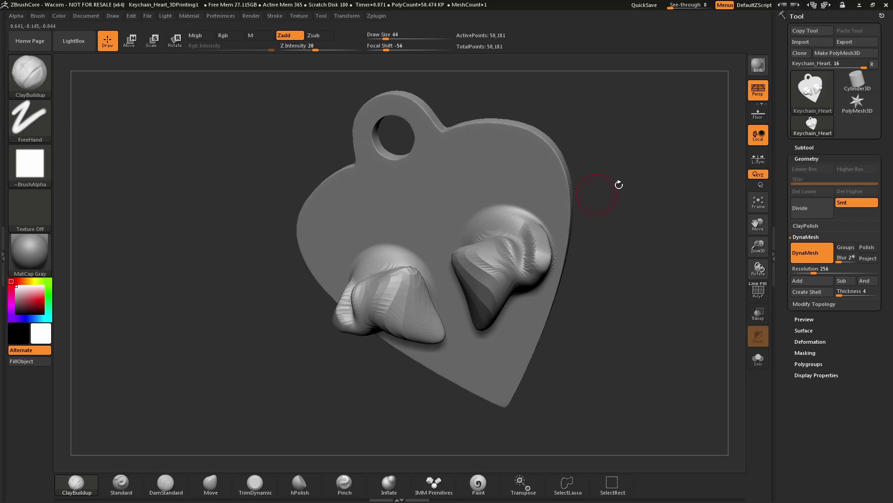
pyautogui.moveTo(618, 183); pyautogui.dragTo(639, 186)
pyautogui.moveTo(553, 248)
pyautogui.mouseDown()
pyautogui.moveTo(553, 261)
pyautogui.moveTo(550, 248)
pyautogui.mouseUp()
pyautogui.moveTo(588, 225); pyautogui.dragTo(596, 220)
pyautogui.moveTo(551, 222); pyautogui.dragTo(557, 246)
pyautogui.moveTo(588, 217); pyautogui.dragTo(603, 212)
pyautogui.moveTo(551, 238); pyautogui.dragTo(552, 258)
pyautogui.moveTo(553, 242)
pyautogui.mouseDown(button='right')
pyautogui.moveTo(609, 223)
pyautogui.moveTo(594, 240)
pyautogui.moveTo(550, 240)
pyautogui.mouseUp(button='right')
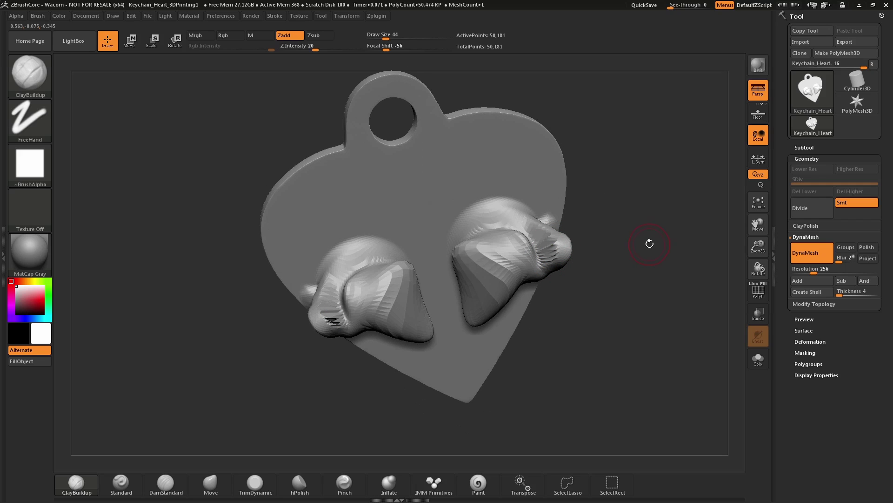
# - Remesh the model with DynaMesh at resolution 256 and smooth the outer ends and front faces of the lumps
pyautogui.moveTo(616, 151)
pyautogui.keyDown('ctrl'); pyautogui.mouseDown()
pyautogui.moveTo(628, 223)
pyautogui.moveTo(706, 276)
pyautogui.moveTo(701, 269)
pyautogui.mouseUp(); pyautogui.keyUp('ctrl')
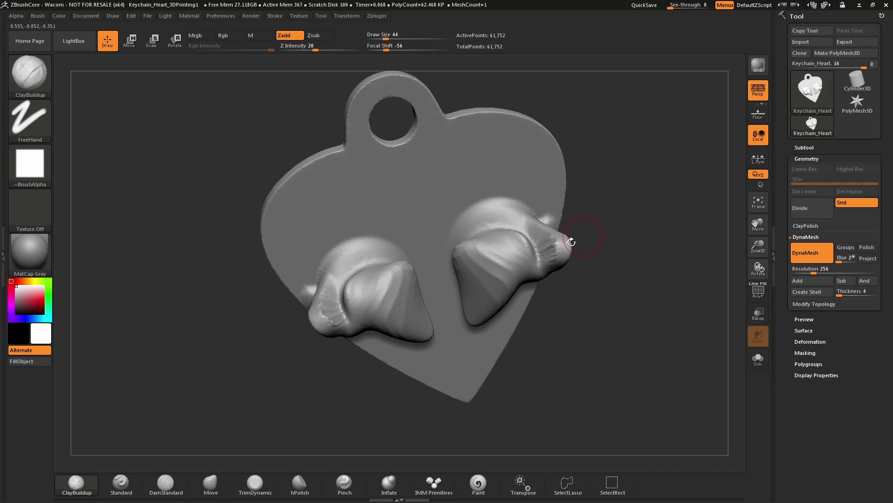
pyautogui.press('shift')
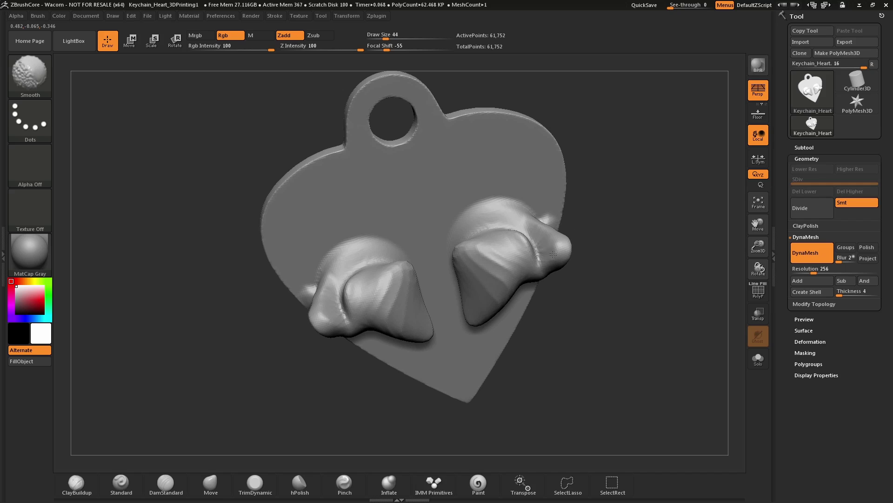
pyautogui.keyDown('shift'); pyautogui.moveTo(523, 244); pyautogui.dragTo(490, 250); pyautogui.keyUp('shift')
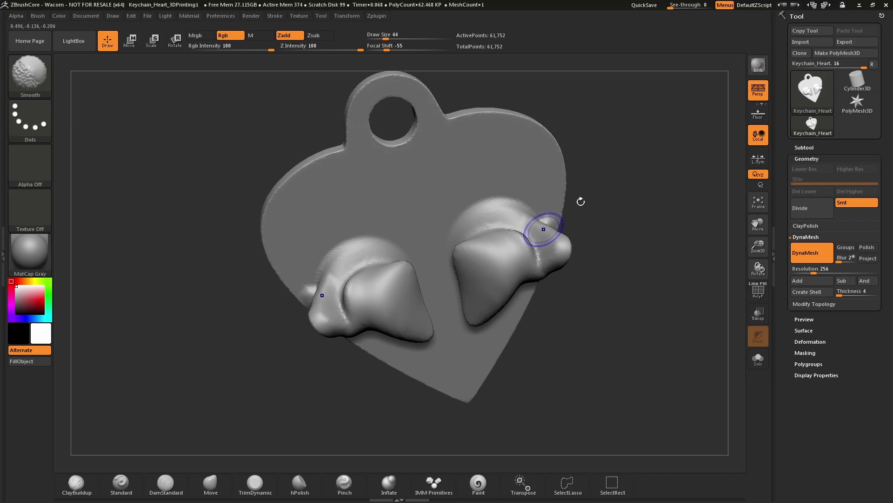
# - Sculpt a raised ridge down the front face of each lump with ClayBuildup at draw size 44 and smooth it
pyautogui.moveTo(579, 200); pyautogui.dragTo(568, 212)
pyautogui.moveTo(515, 253)
pyautogui.mouseDown()
pyautogui.moveTo(500, 279)
pyautogui.moveTo(512, 251)
pyautogui.mouseUp()
pyautogui.moveTo(515, 247); pyautogui.dragTo(507, 261, button='right')
pyautogui.moveTo(506, 261)
pyautogui.mouseDown()
pyautogui.moveTo(496, 284)
pyautogui.moveTo(507, 261)
pyautogui.moveTo(511, 284)
pyautogui.mouseUp()
pyautogui.moveTo(602, 205)
pyautogui.mouseDown()
pyautogui.moveTo(620, 174)
pyautogui.moveTo(640, 250)
pyautogui.mouseUp()
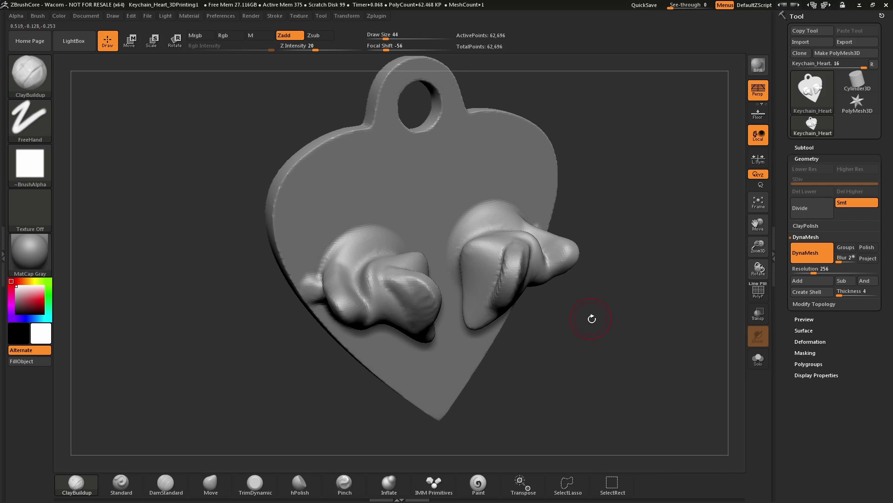
pyautogui.moveTo(591, 320); pyautogui.dragTo(573, 309)
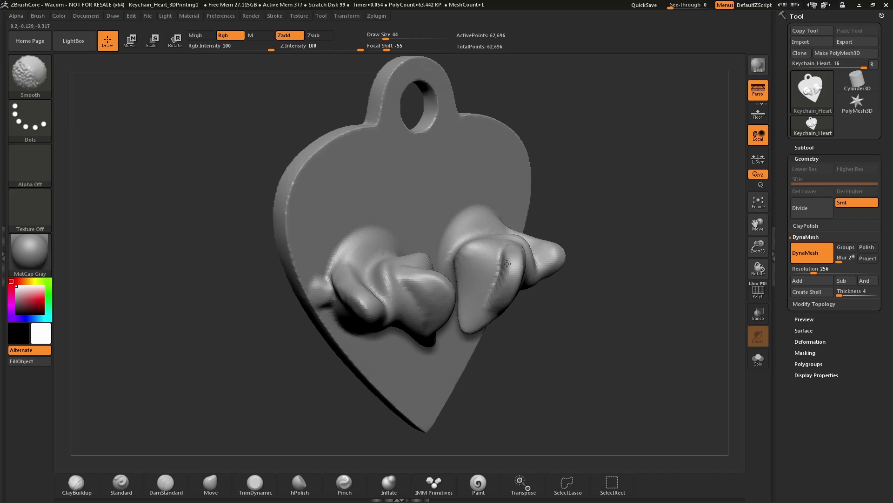
# - Pull the ridges on the lumps outward and upward with the Move brush at draw size 83
pyautogui.moveTo(618, 199)
pyautogui.mouseDown()
pyautogui.moveTo(618, 218)
pyautogui.moveTo(632, 217)
pyautogui.mouseUp()
pyautogui.click(211, 486)
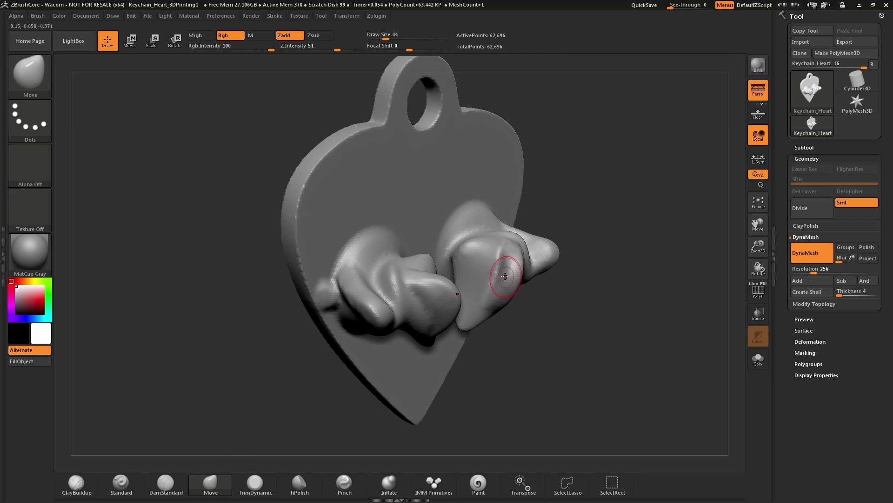
pyautogui.press('s')
pyautogui.moveTo(504, 272); pyautogui.dragTo(525, 257)
pyautogui.moveTo(619, 224); pyautogui.dragTo(590, 227)
pyautogui.moveTo(589, 247); pyautogui.dragTo(623, 219)
pyautogui.moveTo(623, 195); pyautogui.dragTo(649, 195)
pyautogui.moveTo(548, 235); pyautogui.dragTo(562, 219)
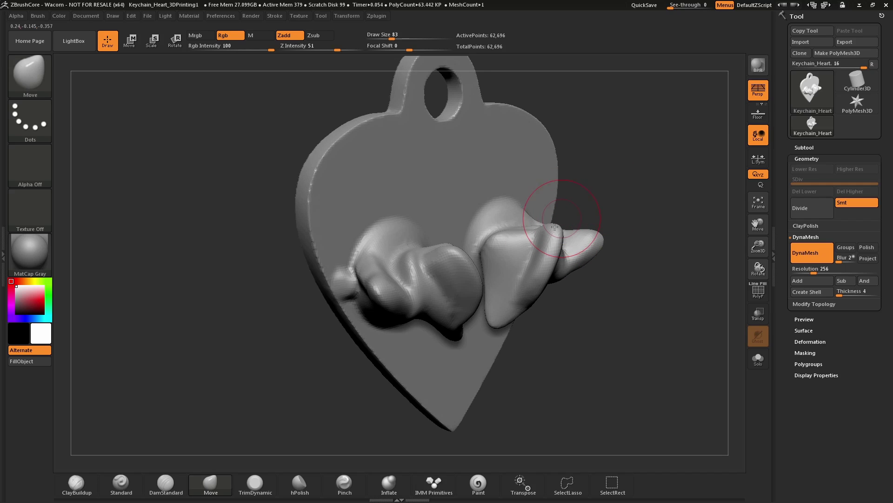
# - Stretch the lumps' outer ends sideways into broad flaps with the Move brush, remeshing with DynaMesh before and after
pyautogui.moveTo(632, 158)
pyautogui.keyDown('ctrl'); pyautogui.mouseDown()
pyautogui.moveTo(669, 304)
pyautogui.moveTo(565, 298)
pyautogui.mouseUp(); pyautogui.keyUp('ctrl')
pyautogui.moveTo(617, 296)
pyautogui.mouseDown()
pyautogui.moveTo(592, 279)
pyautogui.moveTo(614, 296)
pyautogui.mouseUp()
pyautogui.moveTo(525, 262); pyautogui.dragTo(569, 306)
pyautogui.moveTo(536, 237); pyautogui.dragTo(598, 203)
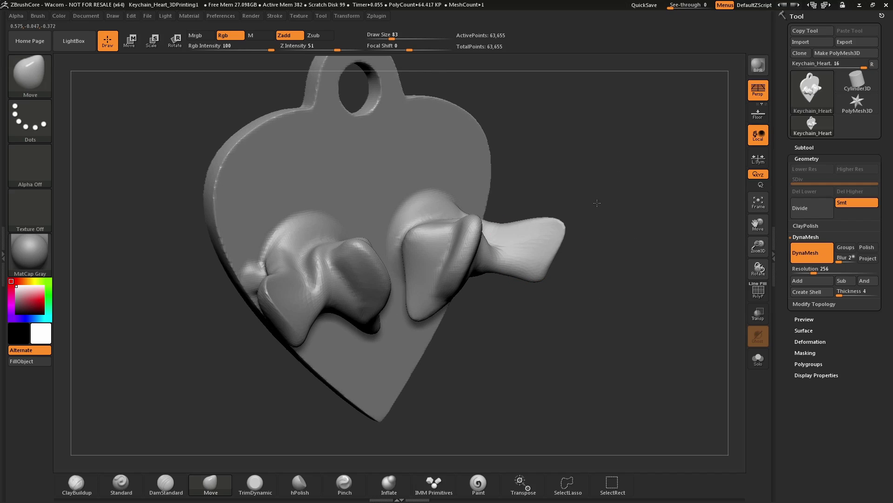
pyautogui.moveTo(548, 269); pyautogui.dragTo(608, 271)
pyautogui.keyDown('ctrl'); pyautogui.moveTo(622, 188); pyautogui.dragTo(646, 313); pyautogui.keyUp('ctrl')
# - Pull the upper inner edges of both lumps together at the centerline with the Move brush at draw size 37
pyautogui.moveTo(648, 319)
pyautogui.mouseDown()
pyautogui.moveTo(628, 295)
pyautogui.moveTo(645, 285)
pyautogui.moveTo(638, 305)
pyautogui.mouseUp()
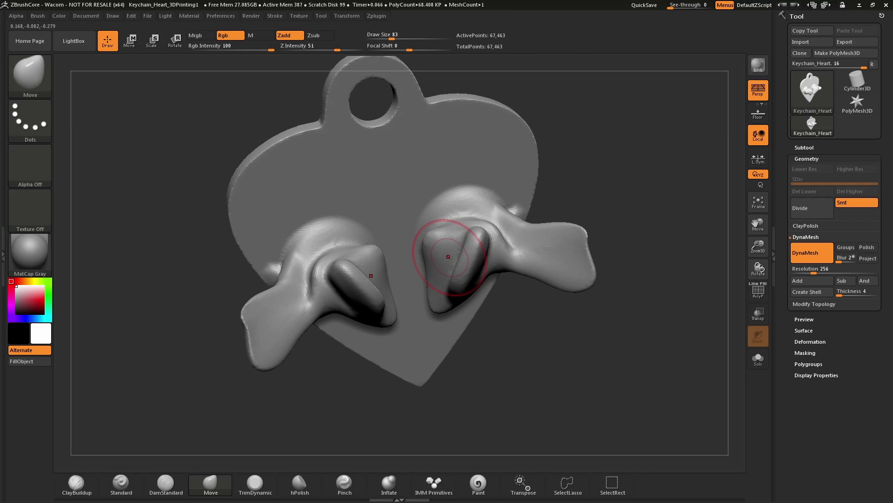
pyautogui.press('s')
pyautogui.moveTo(450, 256); pyautogui.dragTo(442, 256)
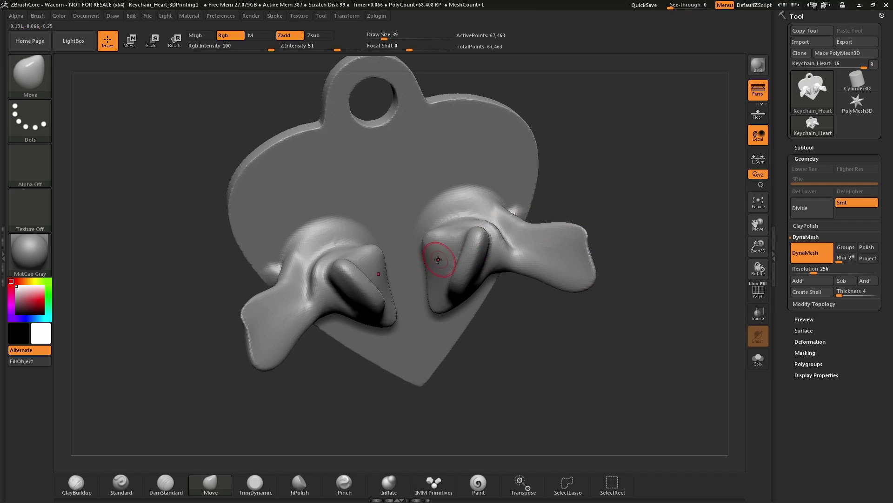
pyautogui.press('s')
pyautogui.moveTo(440, 255); pyautogui.dragTo(438, 254)
pyautogui.moveTo(598, 163); pyautogui.dragTo(585, 175)
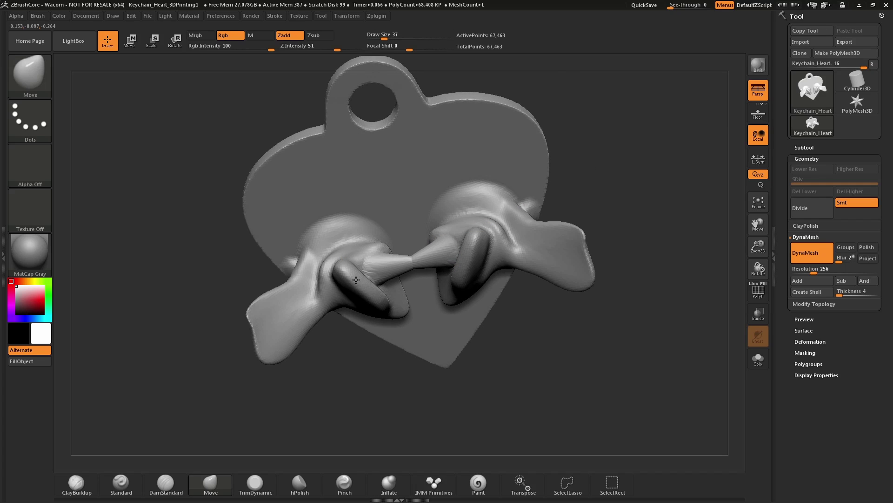
pyautogui.moveTo(564, 209); pyautogui.dragTo(626, 189)
# - Fuse the touching inner tips into one bridge with a DynaMesh remesh and smooth the joined area
pyautogui.keyDown('ctrl'); pyautogui.moveTo(619, 123); pyautogui.dragTo(682, 247); pyautogui.keyUp('ctrl')
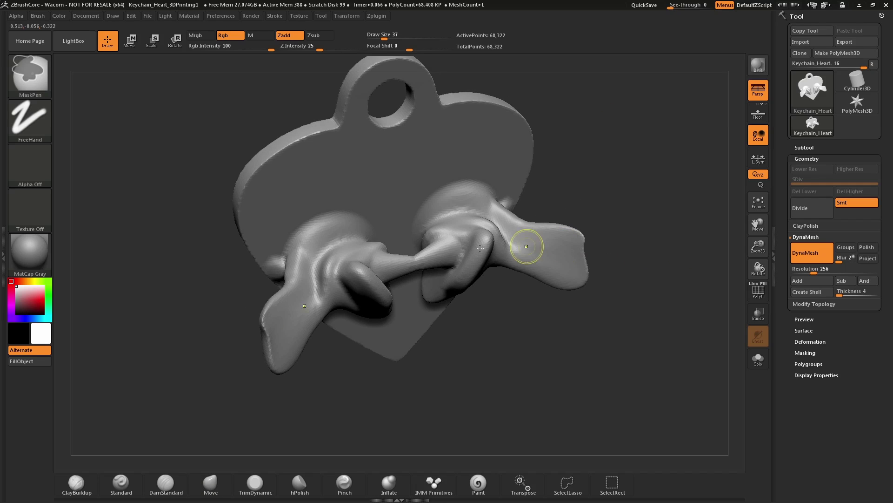
pyautogui.moveTo(619, 205)
pyautogui.mouseDown()
pyautogui.moveTo(632, 169)
pyautogui.moveTo(624, 108)
pyautogui.moveTo(636, 143)
pyautogui.moveTo(611, 199)
pyautogui.mouseUp()
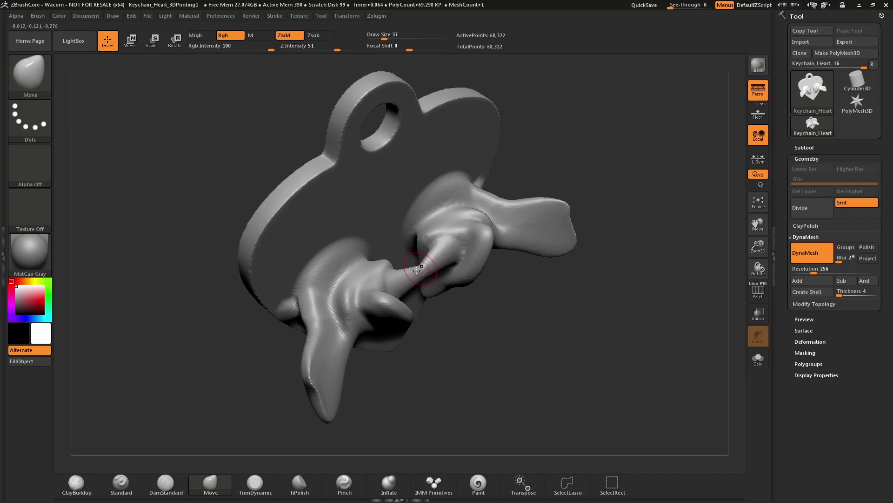
pyautogui.press('shift')
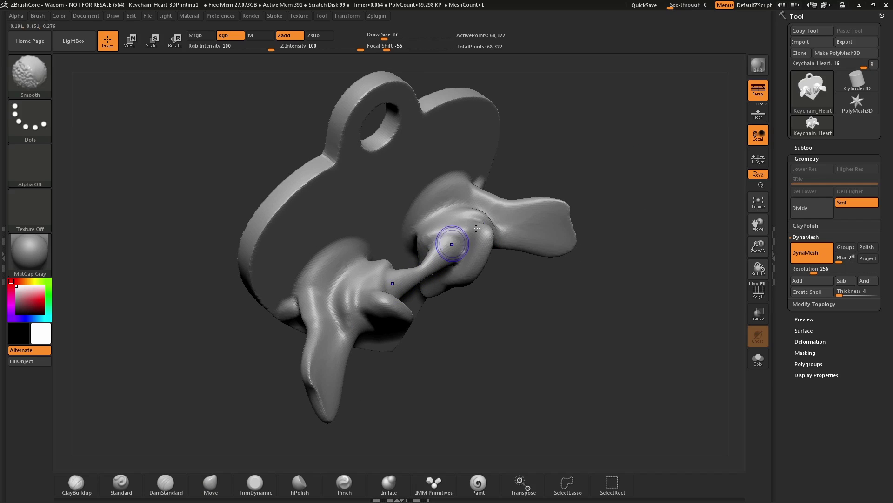
pyautogui.moveTo(639, 179)
pyautogui.mouseDown()
pyautogui.moveTo(614, 134)
pyautogui.moveTo(630, 128)
pyautogui.moveTo(637, 206)
pyautogui.moveTo(654, 220)
pyautogui.moveTo(644, 199)
pyautogui.mouseUp()
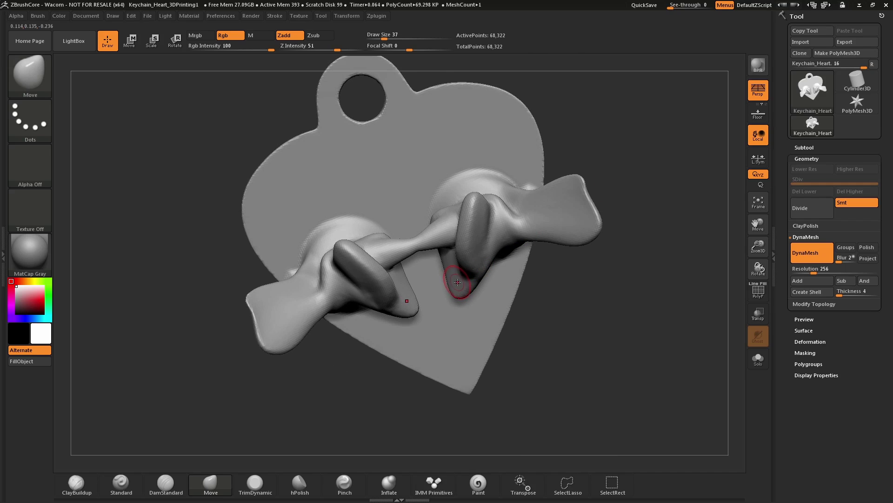
# - Pull the lumps' lower inner corners together into a second bridge with the Move brush and fuse them with DynaMesh
pyautogui.moveTo(570, 285); pyautogui.dragTo(577, 293)
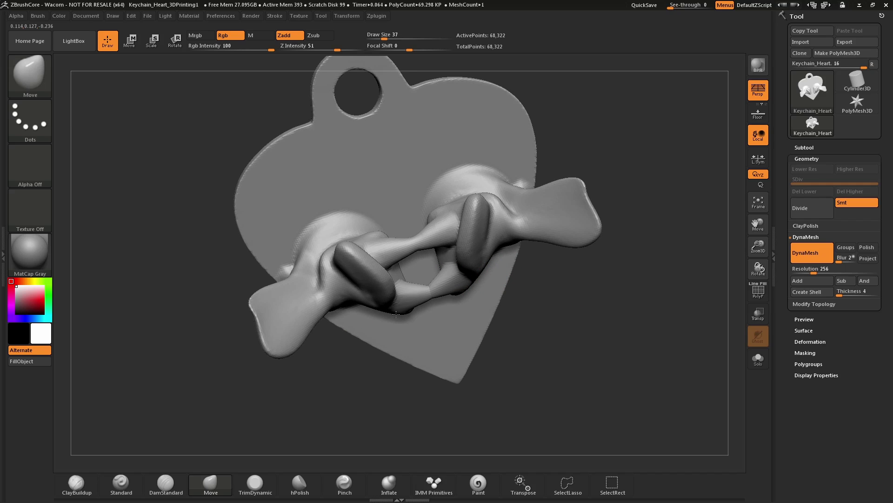
pyautogui.moveTo(570, 333)
pyautogui.mouseDown()
pyautogui.moveTo(562, 265)
pyautogui.moveTo(644, 176)
pyautogui.moveTo(678, 311)
pyautogui.moveTo(594, 253)
pyautogui.mouseUp()
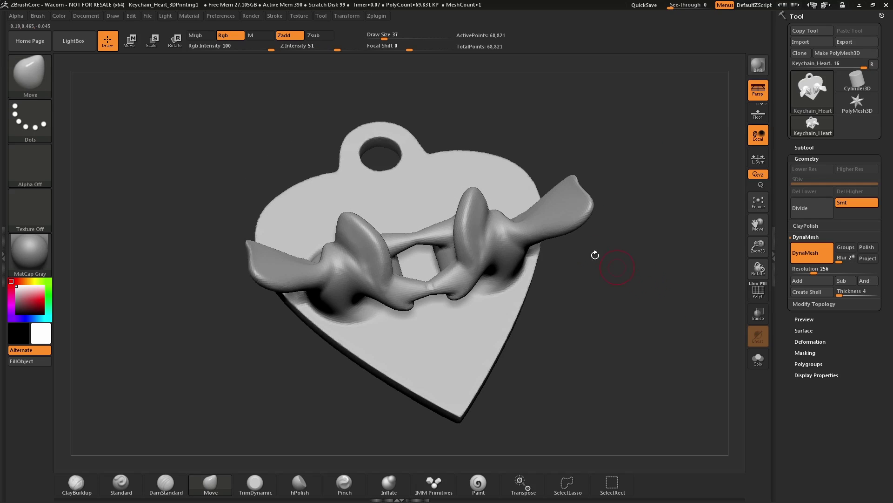
pyautogui.moveTo(548, 280)
pyautogui.mouseDown()
pyautogui.moveTo(633, 315)
pyautogui.moveTo(602, 323)
pyautogui.moveTo(631, 318)
pyautogui.moveTo(631, 304)
pyautogui.moveTo(645, 304)
pyautogui.mouseUp()
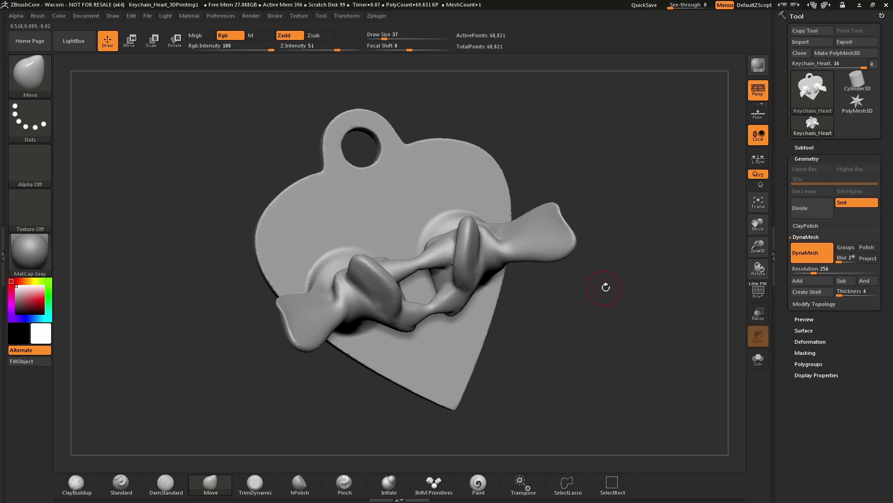
pyautogui.moveTo(609, 288); pyautogui.dragTo(612, 291)
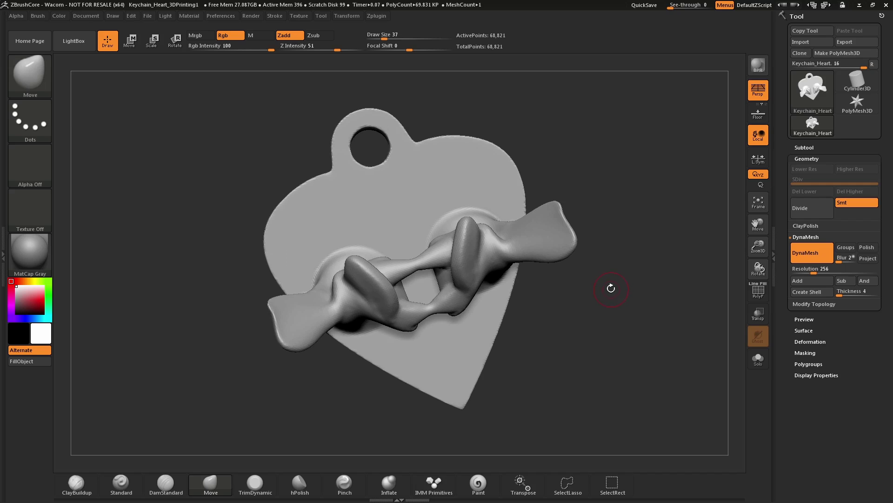
# - Reload the Keychain_Heart_3DPrinting project from LightBox without saving the sculpted changes
pyautogui.click(74, 41)
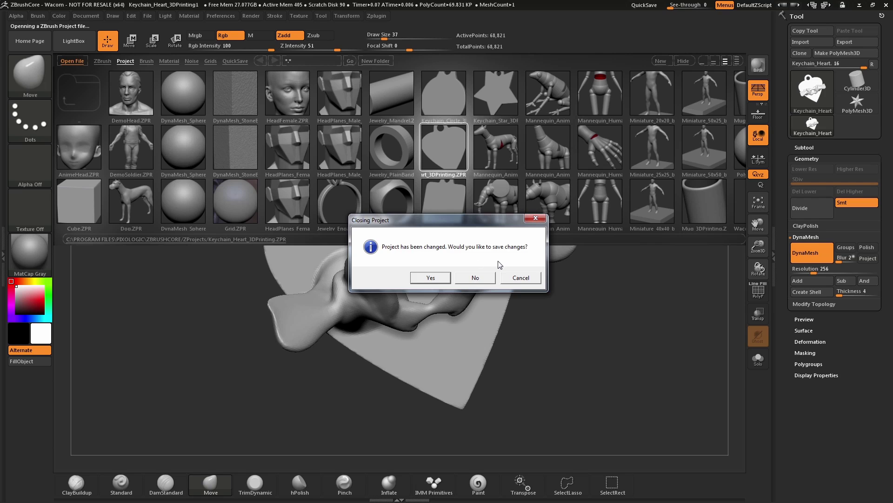
pyautogui.click(476, 278)
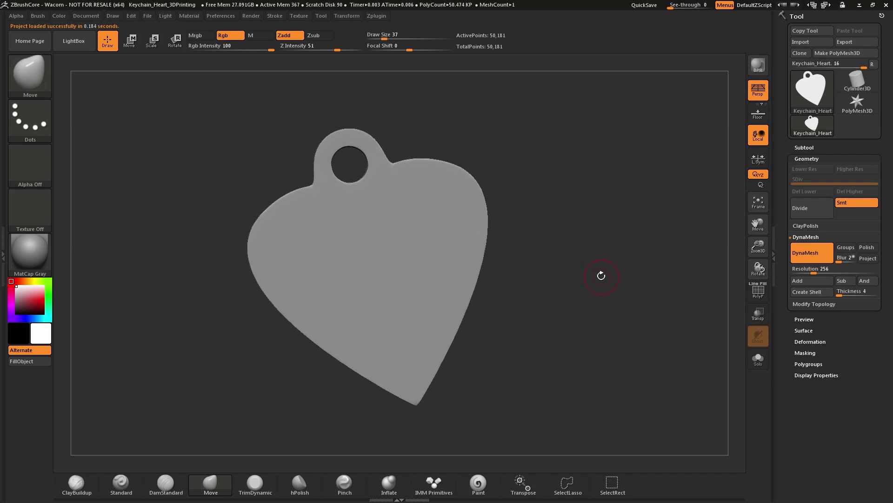
pyautogui.moveTo(558, 262)
pyautogui.mouseDown()
pyautogui.moveTo(575, 244)
pyautogui.moveTo(561, 253)
pyautogui.moveTo(568, 232)
pyautogui.moveTo(514, 215)
pyautogui.moveTo(542, 193)
pyautogui.mouseUp()
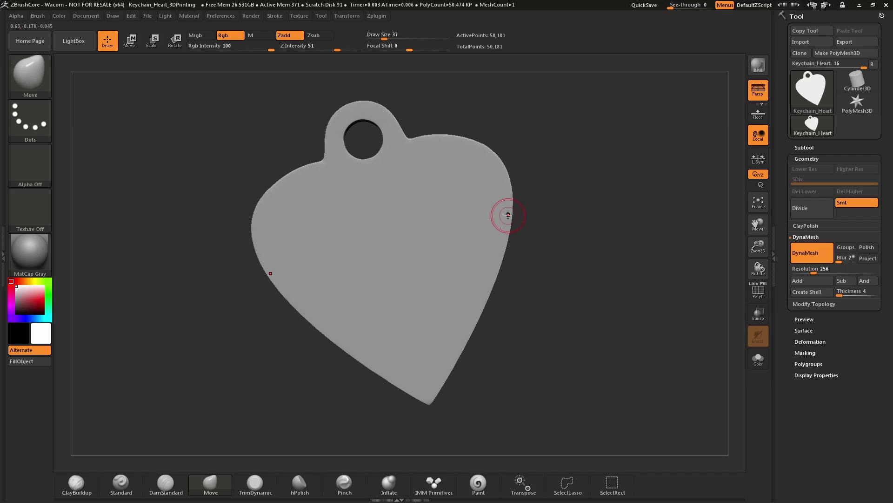
# - Choose the ClayBuildup brush and paint a mirrored pair of short curved mask strokes on the heart's upper sides
pyautogui.click(76, 483)
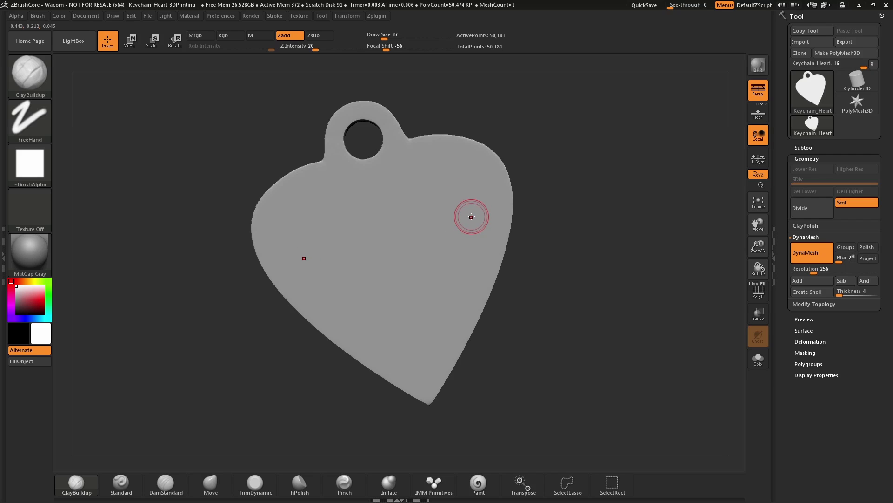
pyautogui.press('ctrl')
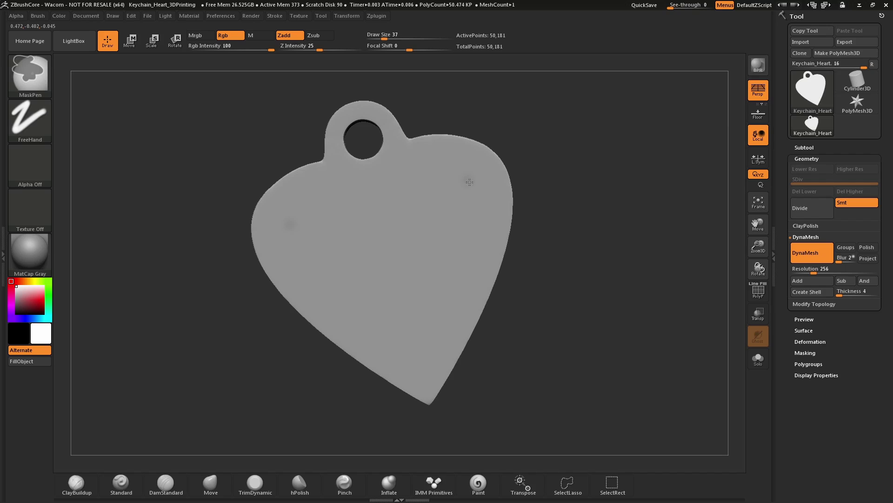
pyautogui.keyDown('ctrl'); pyautogui.moveTo(470, 182); pyautogui.dragTo(474, 231); pyautogui.keyUp('ctrl')
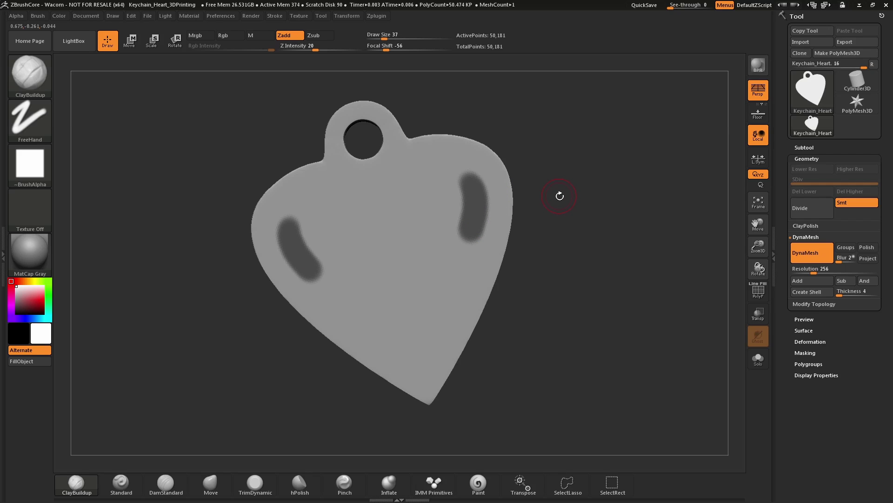
# - Sculpt mirrored ClayBuildup strokes across the masked patches and around their edges at draw size 37
pyautogui.moveTo(560, 196); pyautogui.dragTo(561, 193)
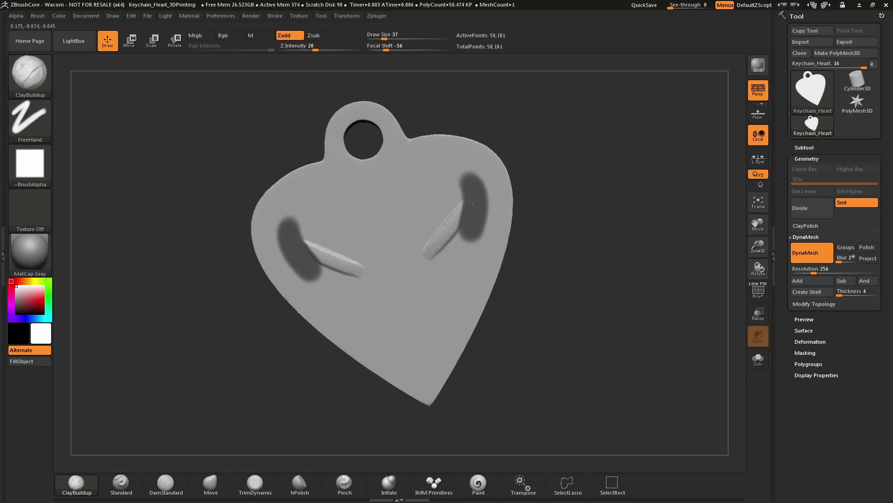
pyautogui.moveTo(488, 184); pyautogui.dragTo(500, 174)
pyautogui.moveTo(553, 197)
pyautogui.mouseDown()
pyautogui.moveTo(550, 157)
pyautogui.moveTo(553, 216)
pyautogui.moveTo(553, 192)
pyautogui.mouseUp()
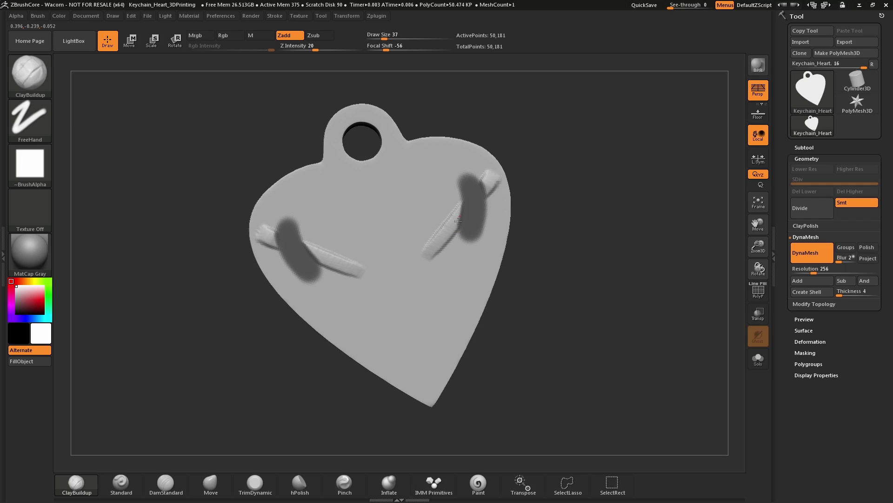
pyautogui.moveTo(458, 221)
pyautogui.mouseDown()
pyautogui.moveTo(479, 249)
pyautogui.moveTo(494, 207)
pyautogui.moveTo(458, 200)
pyautogui.mouseUp()
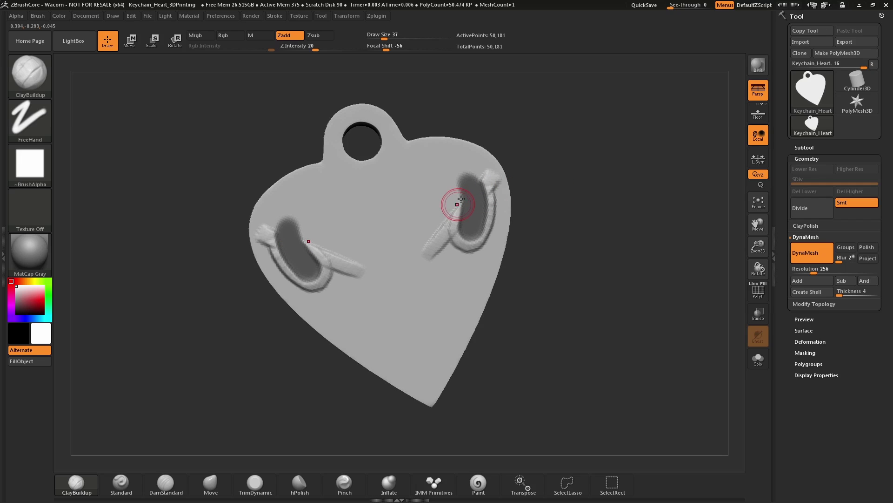
# - Undo the ClayBuildup strokes around the masked patches and clear the mask from the heart
pyautogui.moveTo(601, 193)
pyautogui.mouseDown()
pyautogui.moveTo(595, 174)
pyautogui.moveTo(593, 185)
pyautogui.moveTo(616, 189)
pyautogui.moveTo(585, 192)
pyautogui.moveTo(565, 175)
pyautogui.mouseUp()
pyautogui.hotkey('ctrl', 'z')
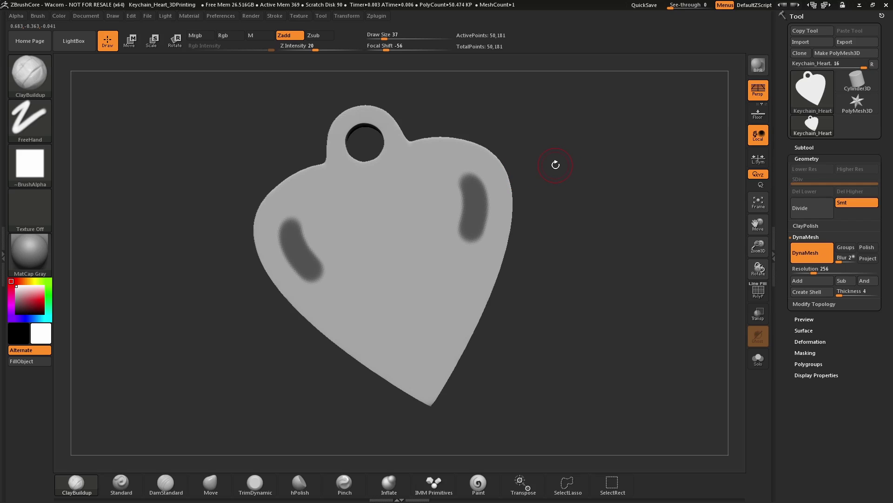
pyautogui.moveTo(560, 166); pyautogui.dragTo(561, 176)
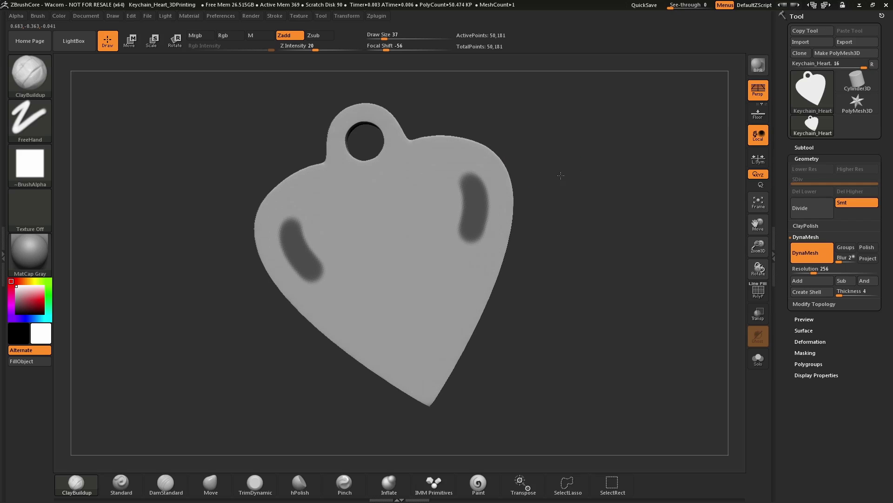
pyautogui.press('ctrl')
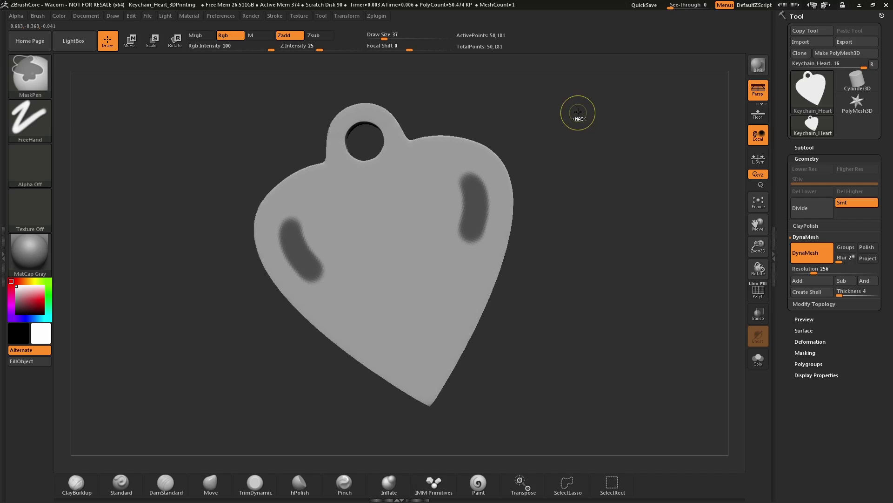
pyautogui.moveTo(578, 112)
pyautogui.keyDown('ctrl'); pyautogui.mouseDown()
pyautogui.moveTo(643, 177)
pyautogui.moveTo(658, 180)
pyautogui.mouseUp(); pyautogui.keyUp('ctrl')
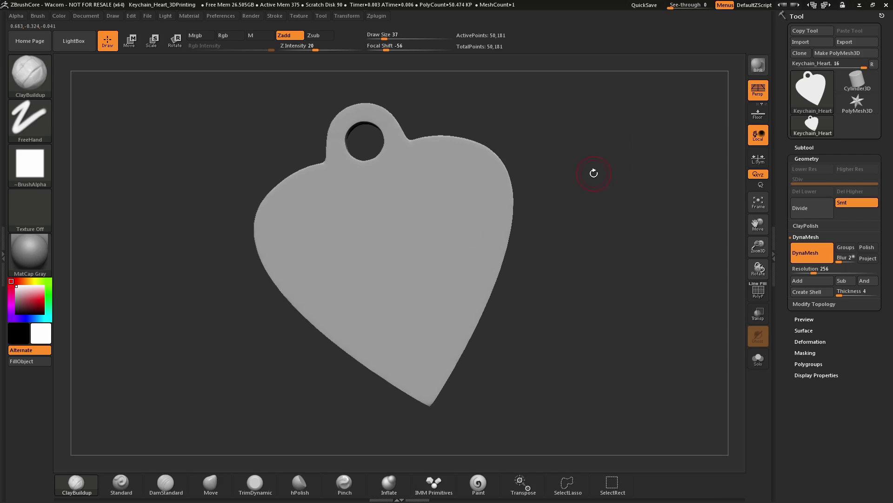
# - Paint a mirrored pair of mask patches on the heart's upper sides, inverting the mask and inverting it back
pyautogui.press('ctrl')
pyautogui.keyDown('ctrl'); pyautogui.moveTo(465, 185); pyautogui.dragTo(464, 227); pyautogui.keyUp('ctrl')
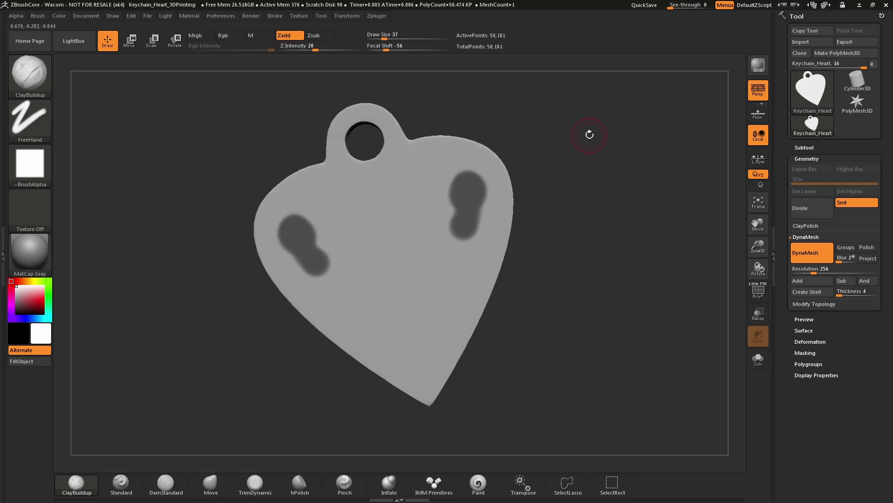
pyautogui.press('ctrl')
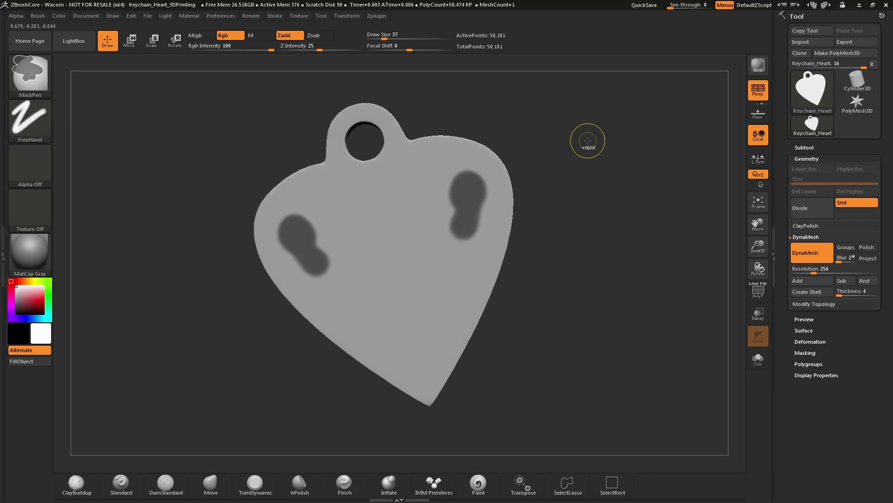
pyautogui.keyDown('ctrl'); pyautogui.click(590, 143); pyautogui.keyUp('ctrl')
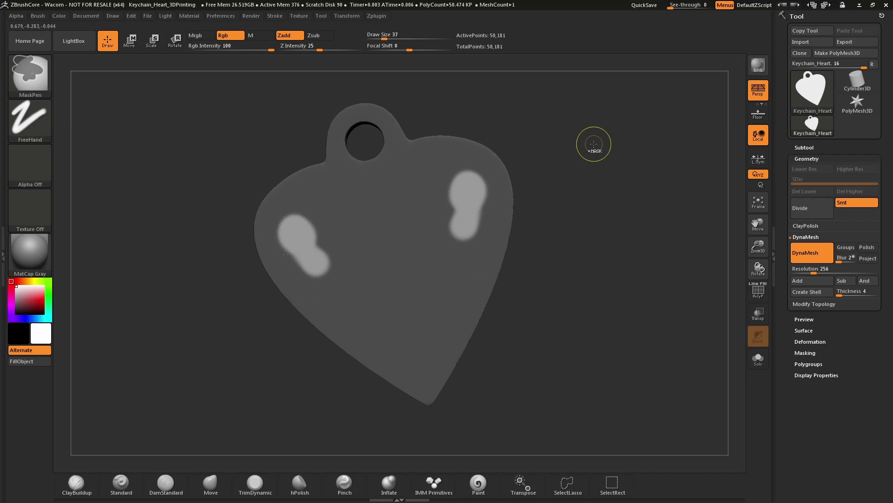
pyautogui.keyDown('ctrl'); pyautogui.click(594, 145); pyautogui.keyUp('ctrl')
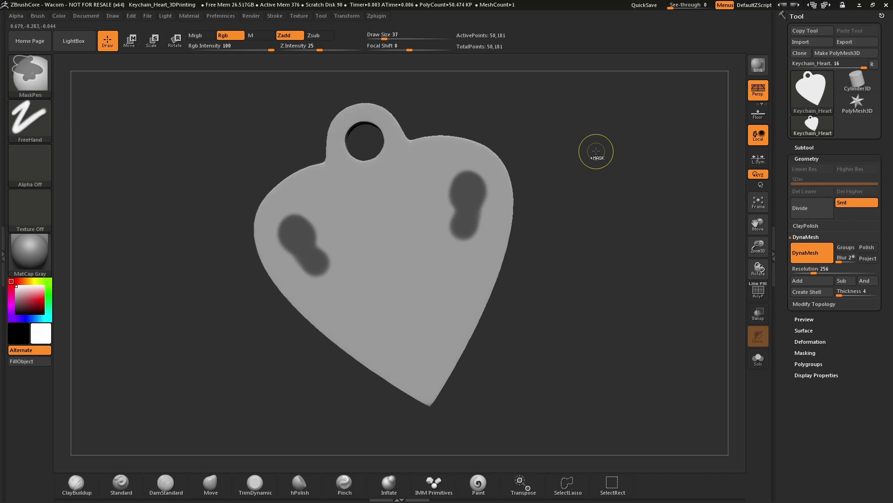
# - Clear the mask from the heart and repaint short curved mirrored patches on its upper sides
pyautogui.keyDown('ctrl'); pyautogui.moveTo(579, 156); pyautogui.dragTo(576, 197); pyautogui.keyUp('ctrl')
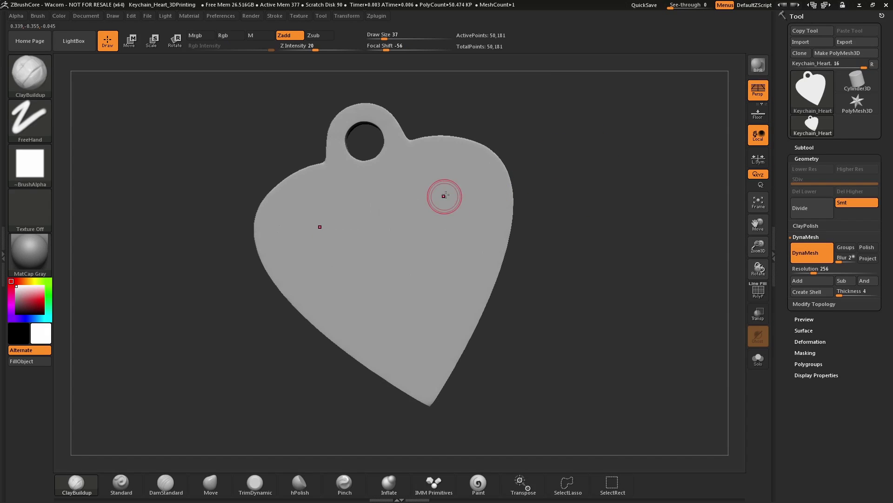
pyautogui.hotkey('ctrl', 'z')
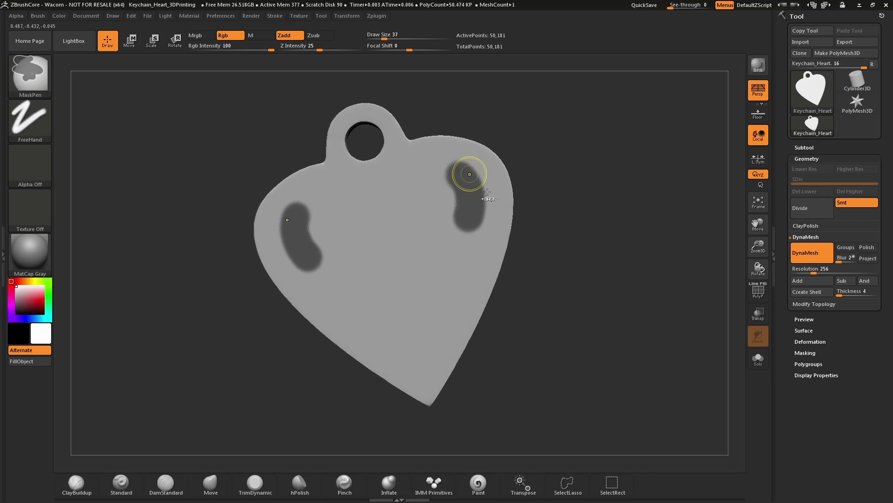
pyautogui.keyDown('ctrl'); pyautogui.moveTo(586, 109); pyautogui.dragTo(669, 196); pyautogui.keyUp('ctrl')
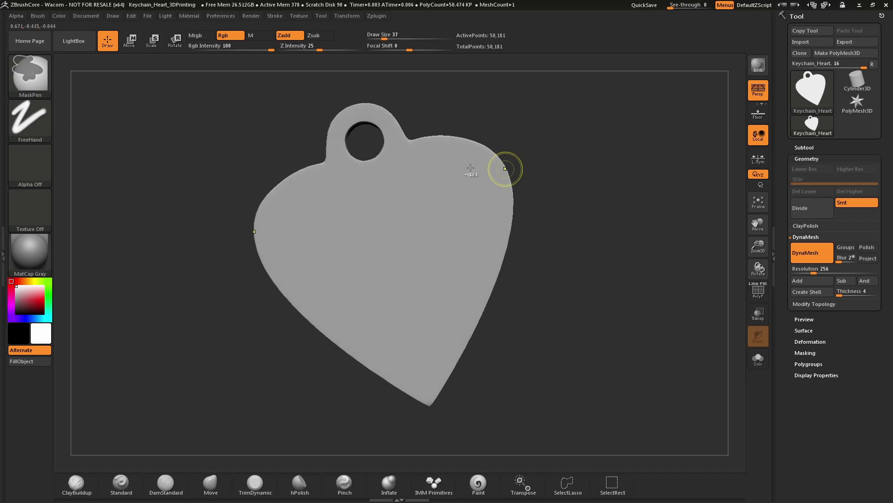
pyautogui.hotkey('ctrl', 'z')
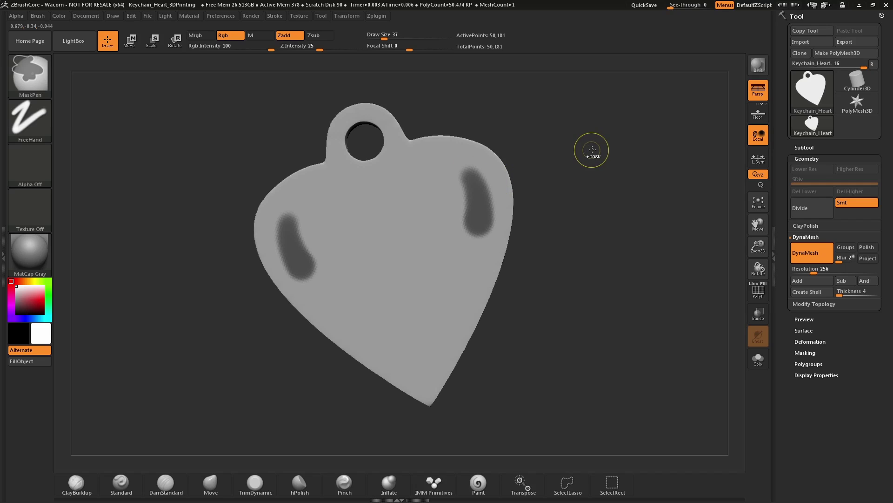
# - Invert the mask repeatedly and sculpt a short ClayBuildup stroke over the patches on the heart's upper sides
pyautogui.keyDown('ctrl'); pyautogui.click(595, 149); pyautogui.keyUp('ctrl')
pyautogui.keyDown('ctrl'); pyautogui.click(608, 169); pyautogui.keyUp('ctrl')
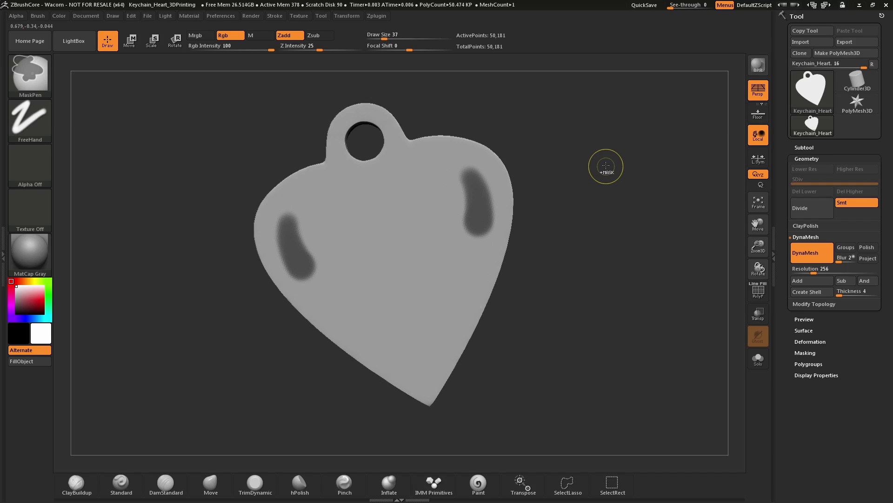
pyautogui.keyDown('ctrl'); pyautogui.click(605, 170); pyautogui.keyUp('ctrl')
pyautogui.keyDown('ctrl'); pyautogui.click(603, 172); pyautogui.keyUp('ctrl')
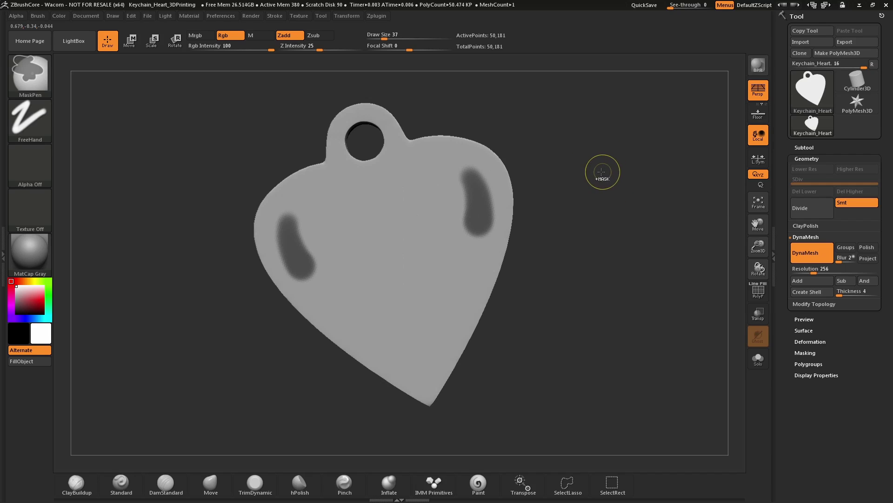
pyautogui.keyDown('ctrl'); pyautogui.click(572, 163); pyautogui.keyUp('ctrl')
pyautogui.moveTo(479, 188)
pyautogui.mouseDown()
pyautogui.moveTo(472, 180)
pyautogui.moveTo(467, 215)
pyautogui.moveTo(480, 225)
pyautogui.moveTo(481, 207)
pyautogui.mouseUp()
# - Undo the ClayBuildup stroke and the mask changes on the heart
pyautogui.hotkey('ctrl', 'z')
pyautogui.hotkey('ctrl', 'z')
pyautogui.hotkey('ctrl', 'z')
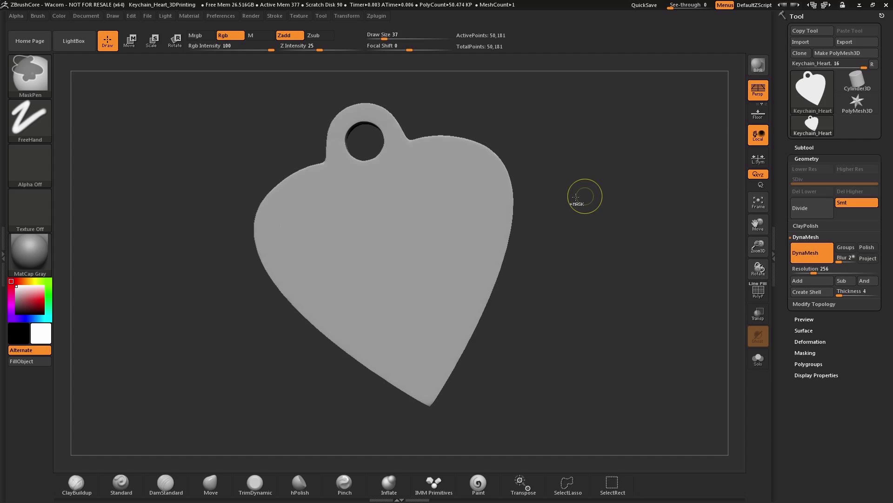
# - Reload the Keychain_Heart_3DPrinting project from LightBox and discard the current changes
pyautogui.click(85, 44)
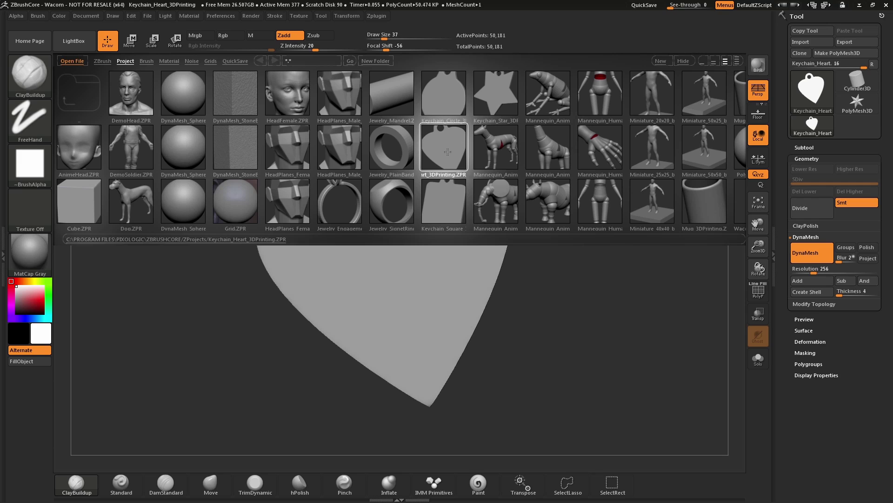
pyautogui.doubleClick(447, 150)
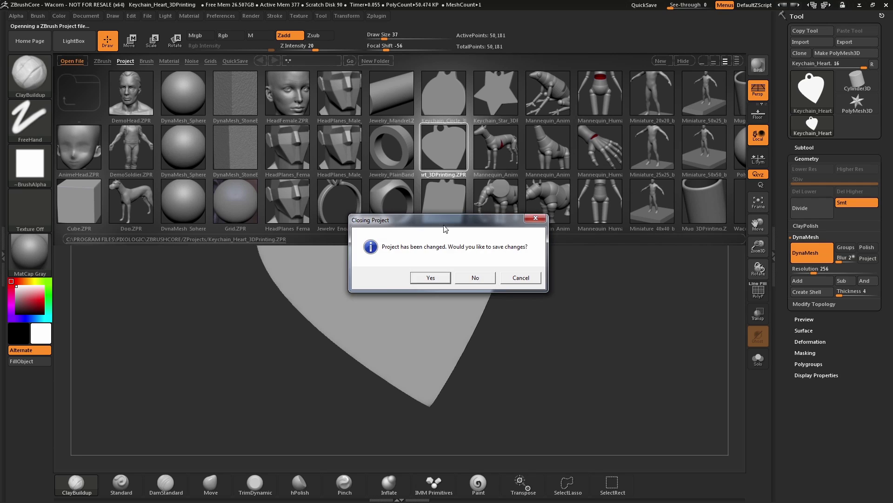
pyautogui.click(475, 277)
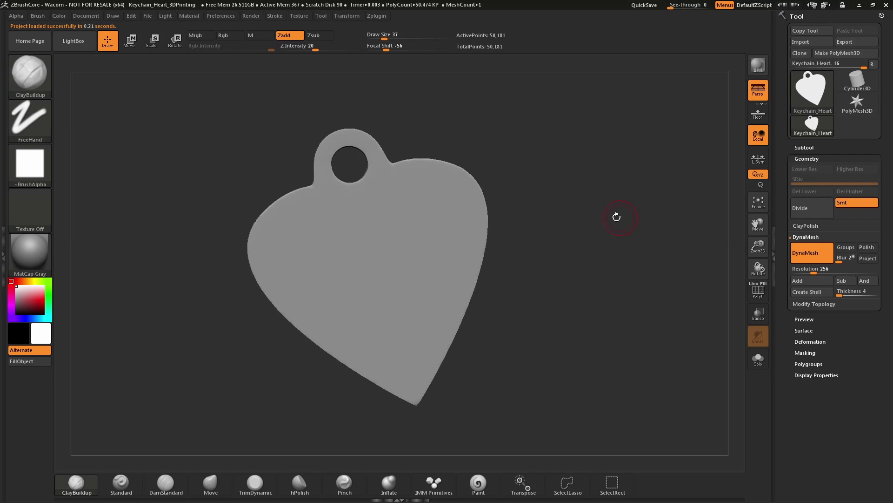
# - Sculpt mirrored C-shaped ClayBuildup scrolls with curled lower ends along the heart's upper edges at draw size 30
pyautogui.moveTo(598, 259)
pyautogui.mouseDown()
pyautogui.moveTo(605, 247)
pyautogui.moveTo(590, 257)
pyautogui.mouseUp()
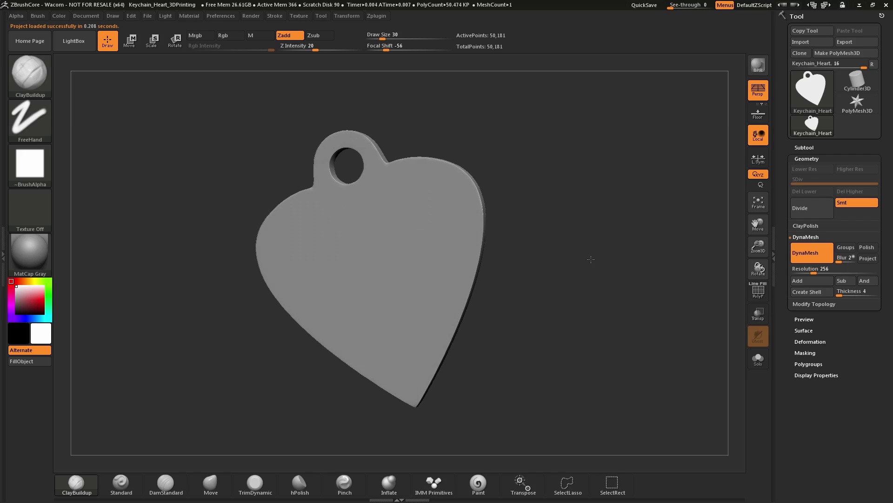
pyautogui.moveTo(561, 217); pyautogui.dragTo(568, 223)
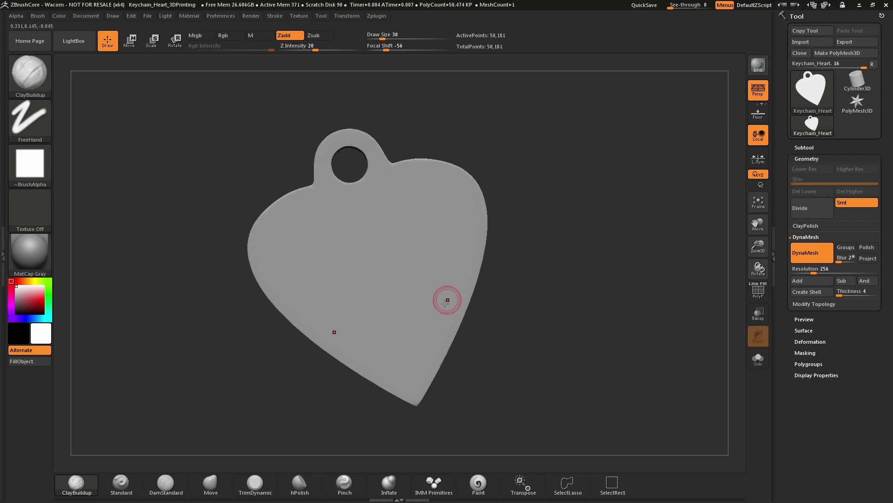
pyautogui.moveTo(539, 228)
pyautogui.mouseDown()
pyautogui.moveTo(555, 244)
pyautogui.moveTo(543, 212)
pyautogui.mouseUp()
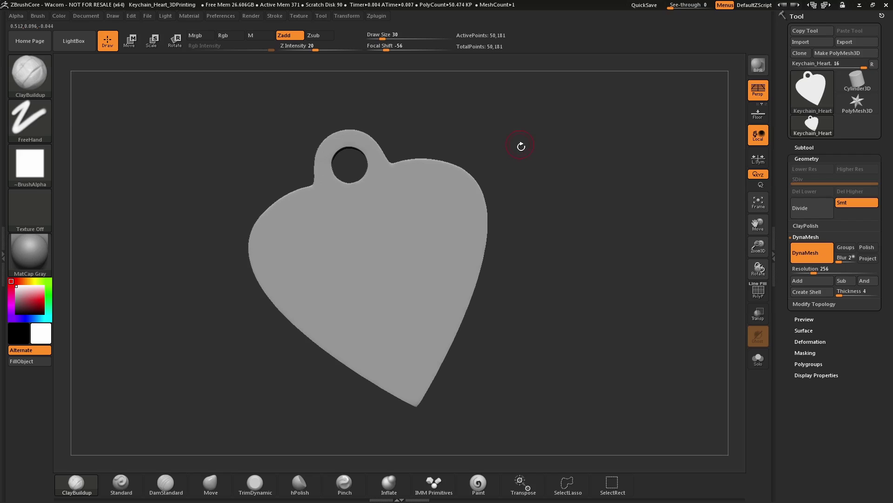
pyautogui.moveTo(521, 146); pyautogui.dragTo(435, 188)
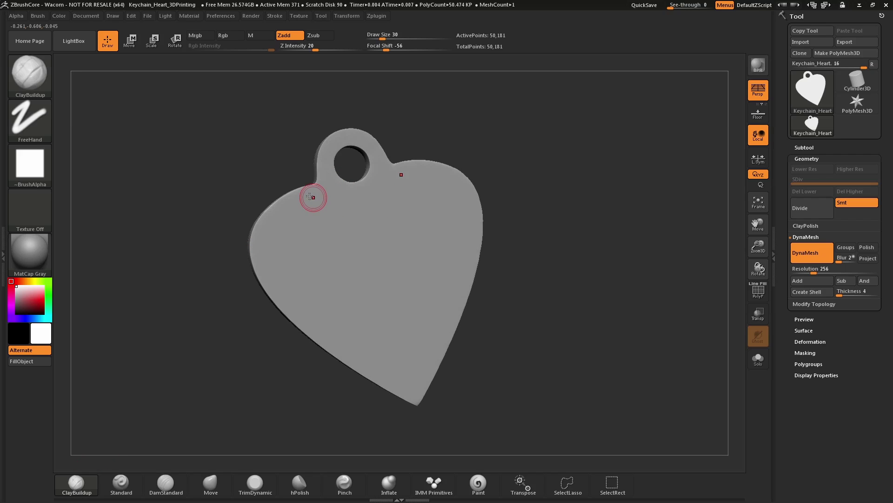
pyautogui.moveTo(313, 195)
pyautogui.mouseDown()
pyautogui.moveTo(285, 210)
pyautogui.moveTo(273, 247)
pyautogui.moveTo(297, 297)
pyautogui.moveTo(321, 305)
pyautogui.moveTo(329, 296)
pyautogui.moveTo(311, 303)
pyautogui.moveTo(275, 261)
pyautogui.moveTo(284, 208)
pyautogui.moveTo(320, 200)
pyautogui.moveTo(272, 268)
pyautogui.moveTo(308, 313)
pyautogui.moveTo(325, 298)
pyautogui.mouseUp()
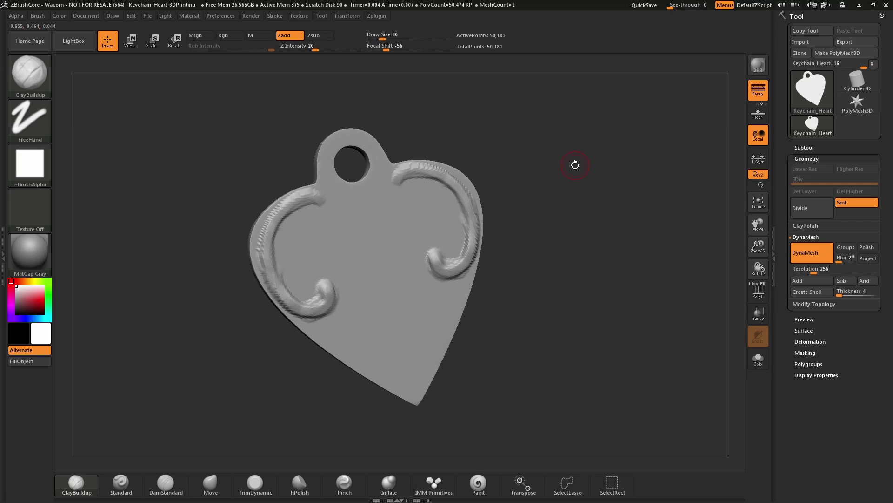
pyautogui.moveTo(575, 164)
pyautogui.mouseDown()
pyautogui.moveTo(535, 189)
pyautogui.moveTo(582, 175)
pyautogui.moveTo(520, 172)
pyautogui.mouseUp()
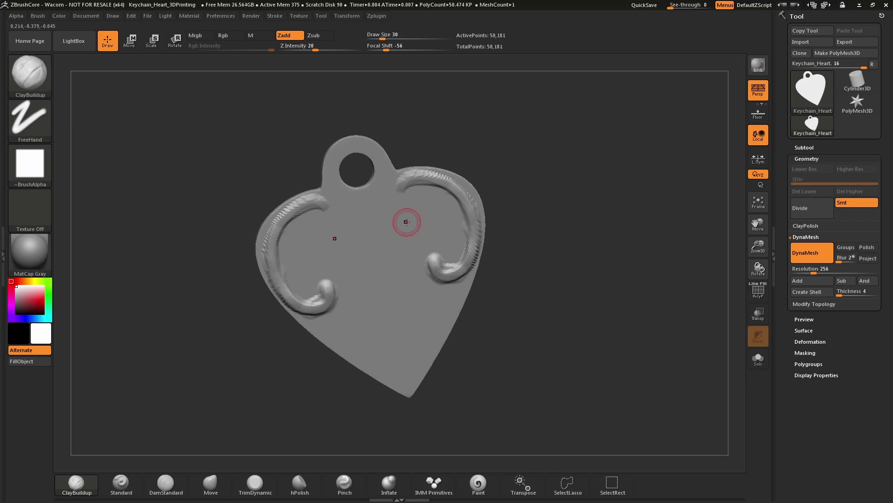
# - Sculpt broad mirrored ClayBuildup strokes between the scrolls at draw size 97 and inspect the back of the keychain
pyautogui.press('s')
pyautogui.moveTo(408, 223); pyautogui.dragTo(451, 195)
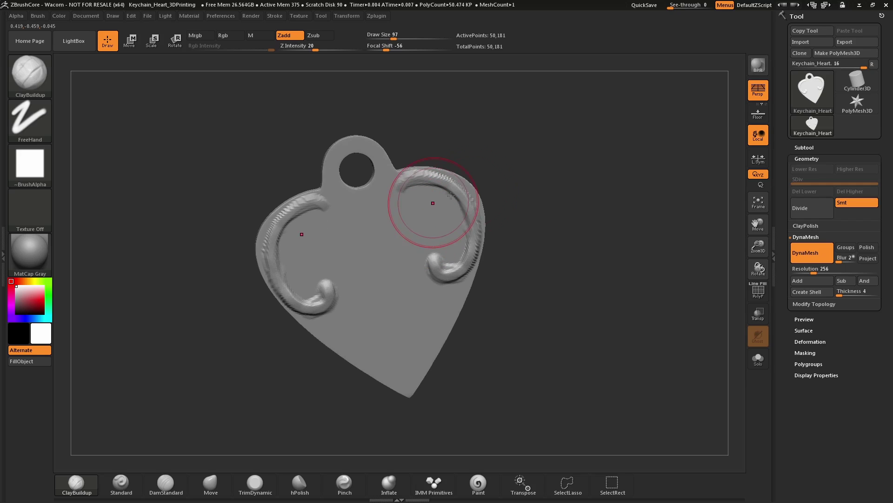
pyautogui.moveTo(545, 186); pyautogui.dragTo(442, 214)
pyautogui.click(392, 249)
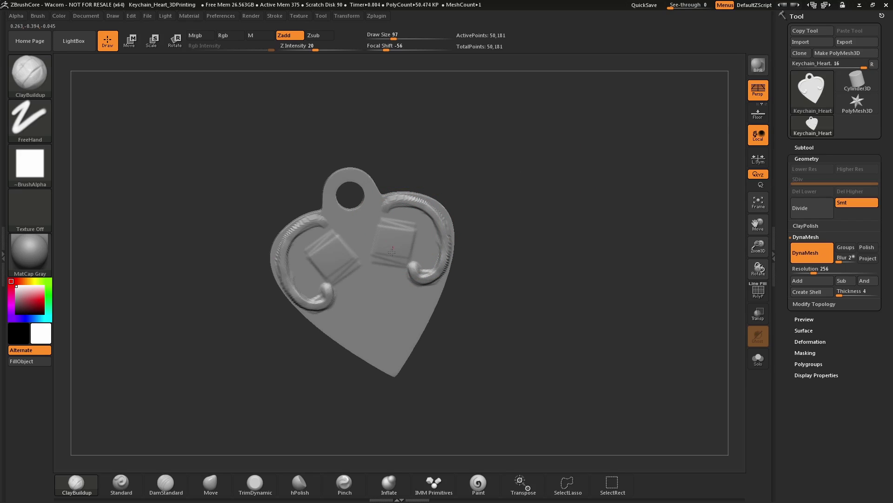
pyautogui.moveTo(392, 252)
pyautogui.mouseDown()
pyautogui.moveTo(375, 277)
pyautogui.moveTo(401, 235)
pyautogui.mouseUp()
pyautogui.moveTo(540, 204)
pyautogui.mouseDown()
pyautogui.moveTo(468, 236)
pyautogui.moveTo(568, 185)
pyautogui.moveTo(554, 211)
pyautogui.moveTo(578, 202)
pyautogui.moveTo(524, 199)
pyautogui.mouseUp()
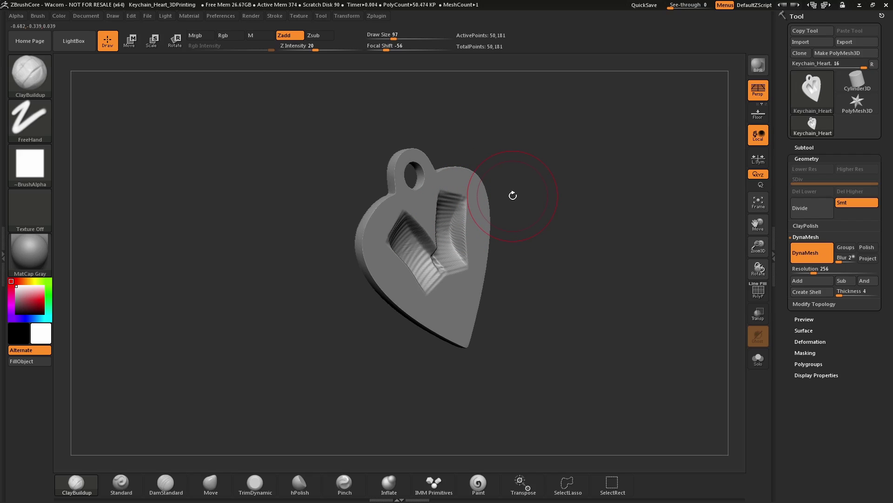
pyautogui.moveTo(513, 194); pyautogui.dragTo(545, 179)
# - Enable BackfaceMask auto masking for the ClayBuildup brush
pyautogui.click(38, 16)
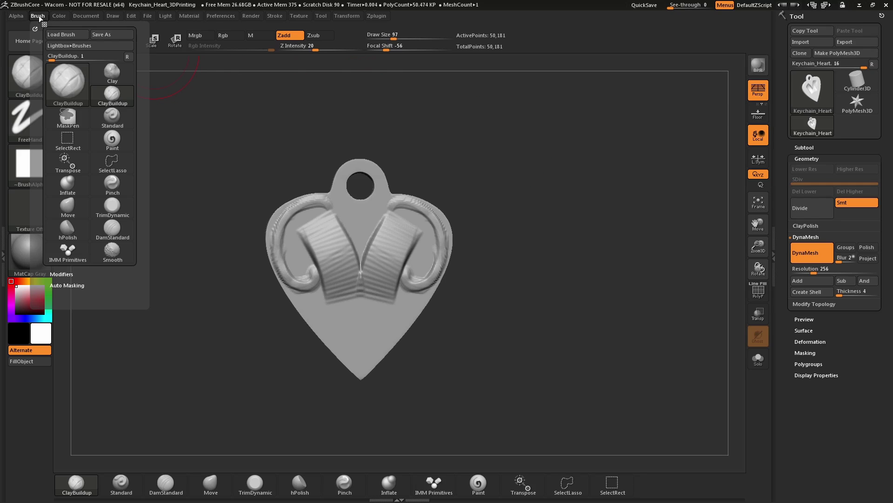
pyautogui.click(94, 284)
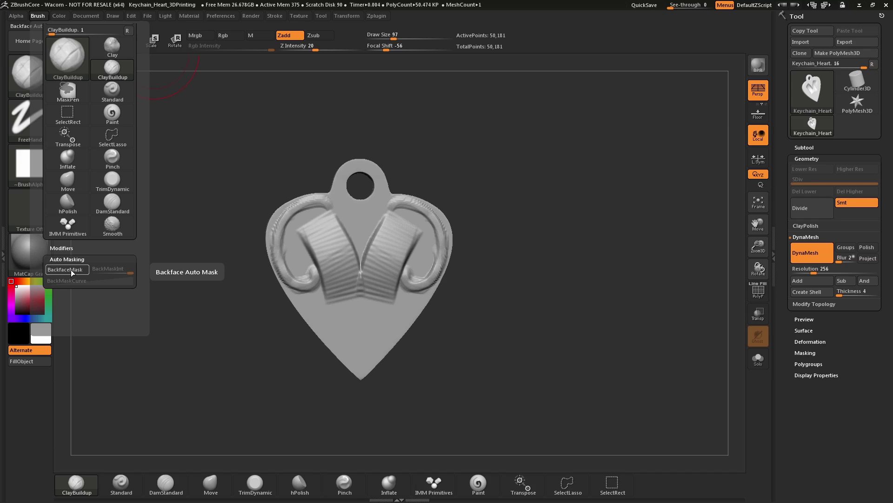
pyautogui.click(74, 270)
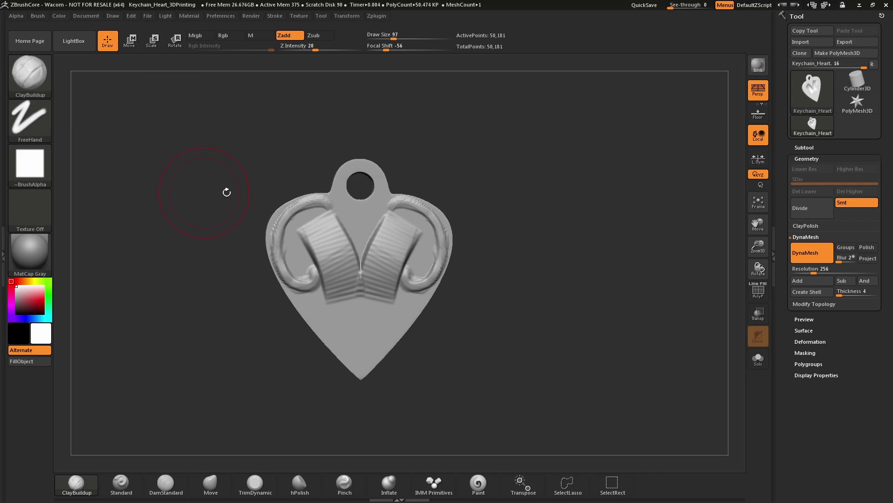
# - Sculpt more broad mirrored ClayBuildup strokes on the heart's other face and compare both sides of the keychain
pyautogui.moveTo(377, 315)
pyautogui.mouseDown()
pyautogui.moveTo(409, 261)
pyautogui.moveTo(386, 291)
pyautogui.moveTo(400, 263)
pyautogui.mouseUp()
pyautogui.moveTo(517, 223)
pyautogui.mouseDown()
pyautogui.moveTo(498, 223)
pyautogui.moveTo(518, 239)
pyautogui.moveTo(478, 249)
pyautogui.moveTo(540, 233)
pyautogui.moveTo(525, 237)
pyautogui.moveTo(484, 219)
pyautogui.moveTo(514, 199)
pyautogui.moveTo(459, 210)
pyautogui.mouseUp()
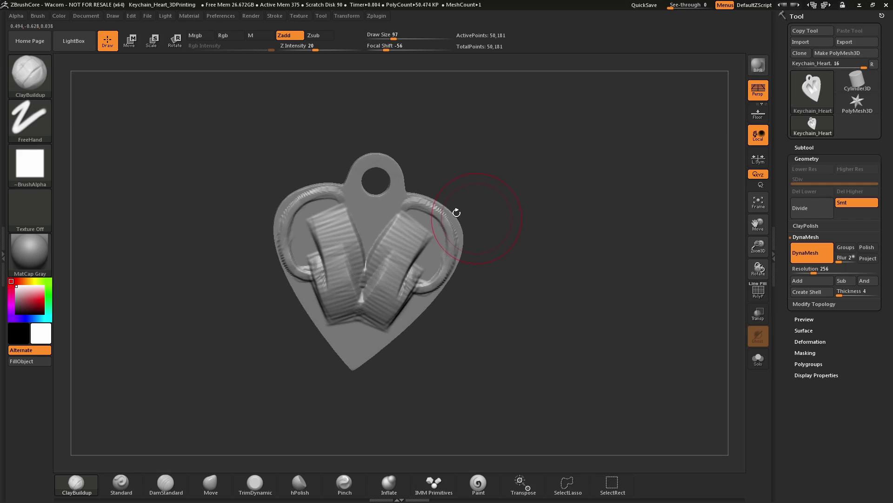
pyautogui.moveTo(515, 226); pyautogui.dragTo(488, 183)
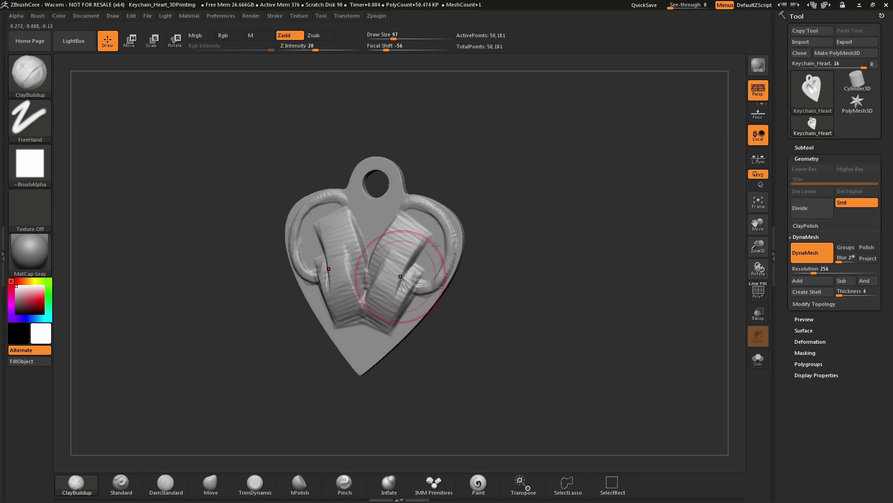
pyautogui.moveTo(492, 243); pyautogui.dragTo(293, 151)
pyautogui.click(38, 17)
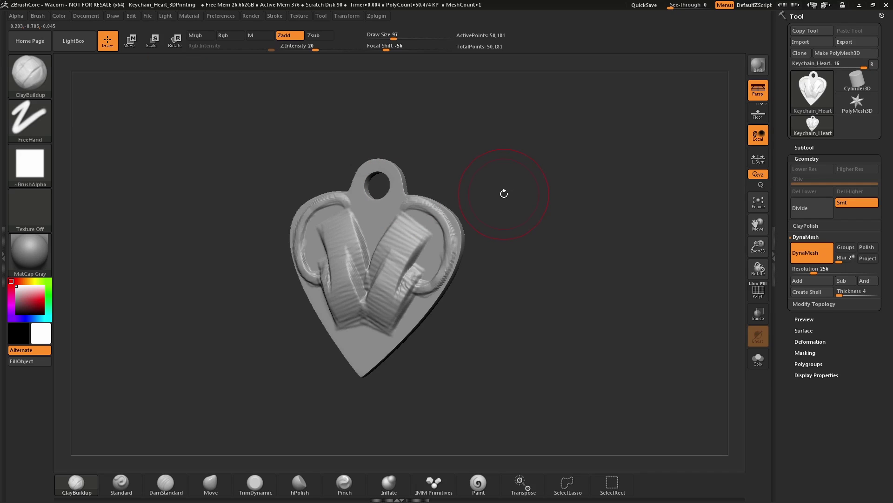
# - Undo the broad ClayBuildup strokes between the scrolls and reduce the draw size to 33
pyautogui.hotkey('ctrl', 'z')
pyautogui.hotkey('ctrl', 'z')
pyautogui.hotkey('ctrl', 'z')
pyautogui.hotkey('ctrl', 'z')
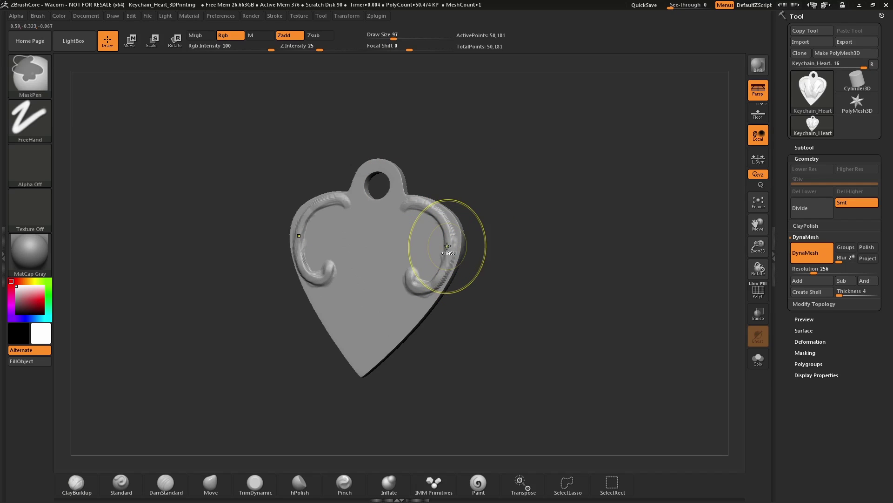
pyautogui.press('s')
pyautogui.moveTo(435, 238); pyautogui.dragTo(425, 238)
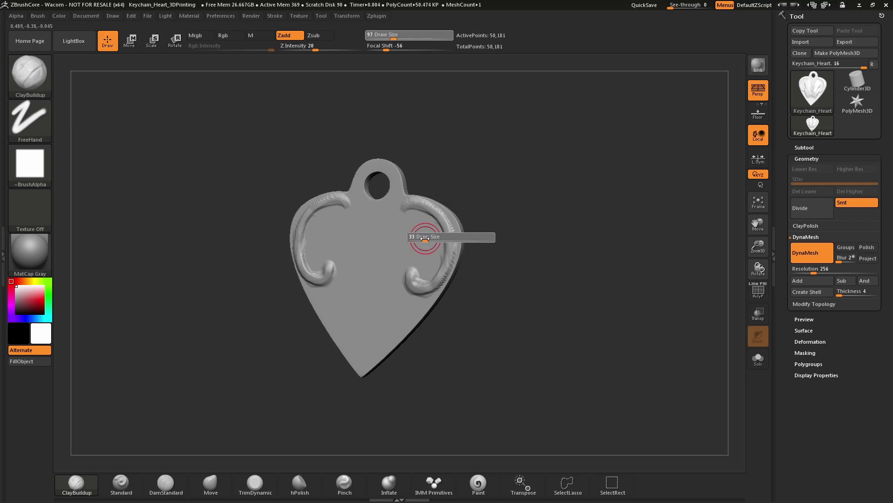
# - Build up the scrolls with curled upper ends using ClayBuildup at draw size 25 and smooth their surfaces
pyautogui.moveTo(517, 191)
pyautogui.mouseDown()
pyautogui.moveTo(535, 171)
pyautogui.moveTo(464, 145)
pyautogui.mouseUp()
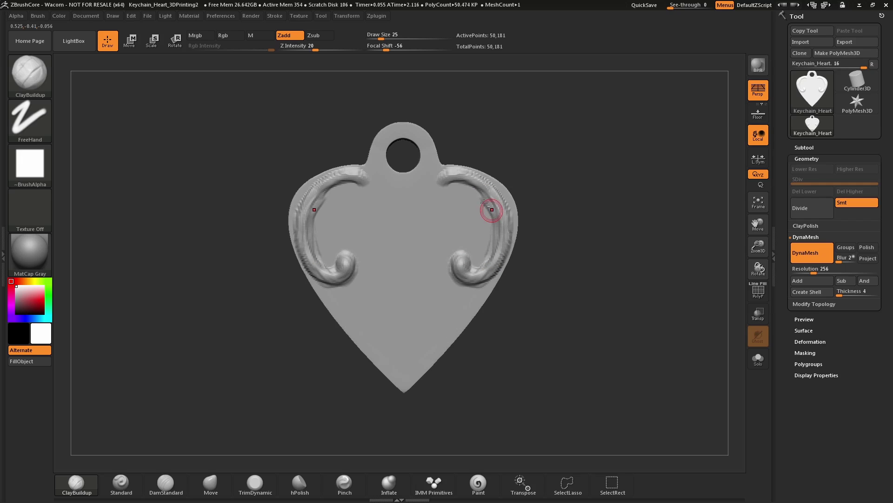
pyautogui.moveTo(535, 189); pyautogui.dragTo(548, 169)
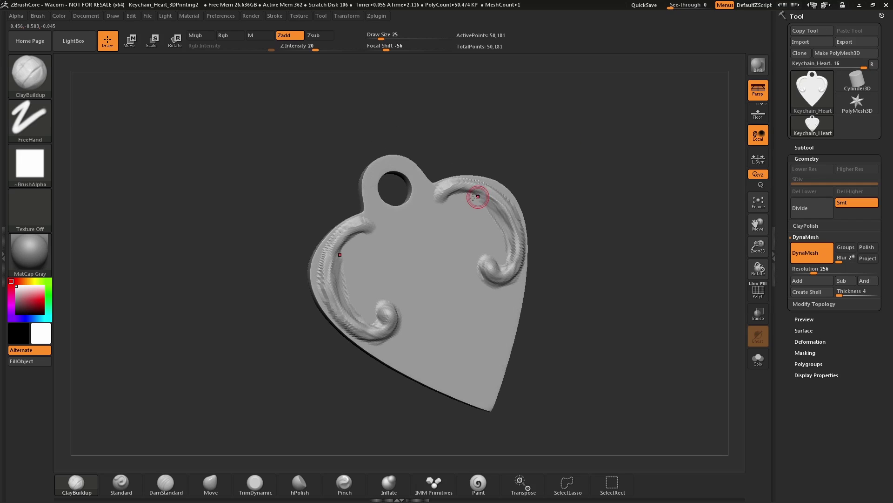
pyautogui.moveTo(496, 218)
pyautogui.mouseDown()
pyautogui.moveTo(512, 258)
pyautogui.moveTo(499, 212)
pyautogui.moveTo(448, 198)
pyautogui.moveTo(441, 213)
pyautogui.moveTo(473, 193)
pyautogui.moveTo(503, 228)
pyautogui.mouseUp()
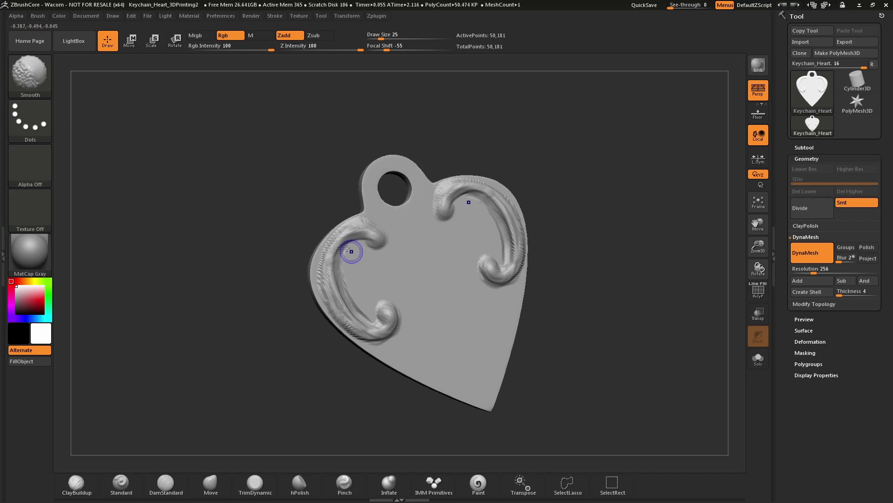
pyautogui.moveTo(349, 251)
pyautogui.keyDown('shift'); pyautogui.mouseDown()
pyautogui.moveTo(338, 300)
pyautogui.moveTo(359, 326)
pyautogui.moveTo(371, 323)
pyautogui.mouseUp(); pyautogui.keyUp('shift')
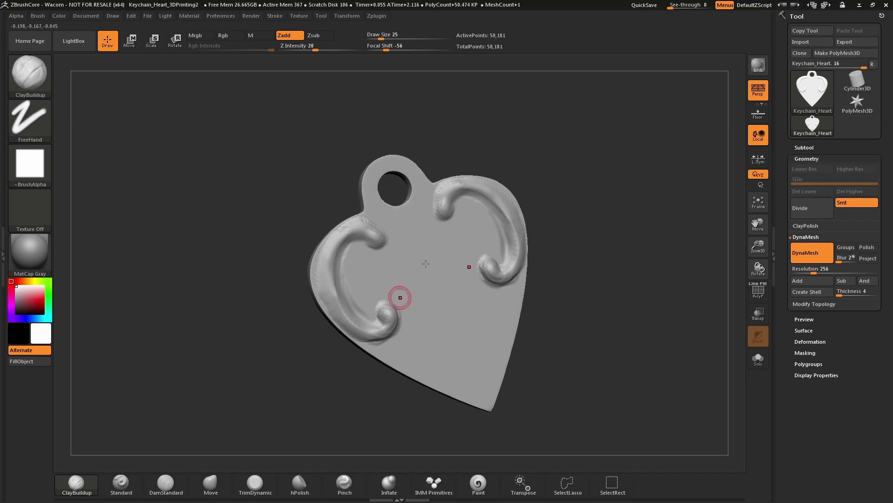
# - Build up a large rounded dome in the middle of the heart between the scrolls with ClayBuildup at draw size 90
pyautogui.moveTo(560, 164)
pyautogui.mouseDown()
pyautogui.moveTo(552, 129)
pyautogui.moveTo(476, 158)
pyautogui.mouseUp()
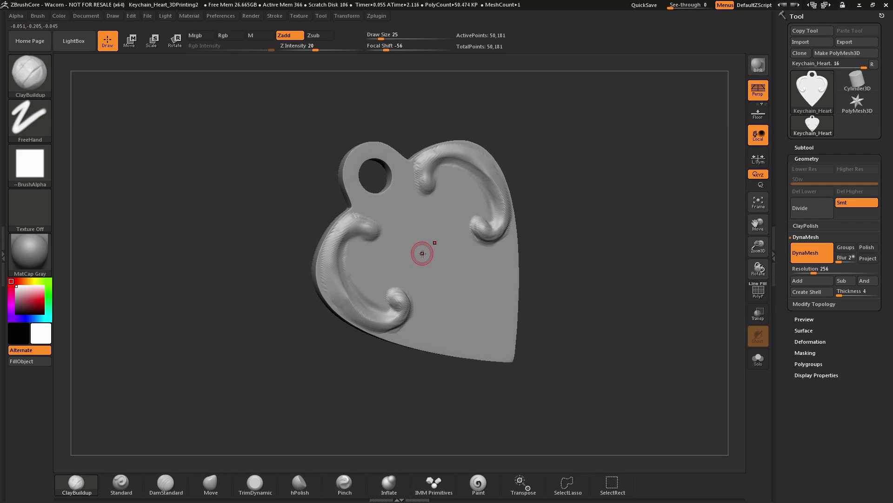
pyautogui.moveTo(393, 225)
pyautogui.mouseDown()
pyautogui.moveTo(414, 209)
pyautogui.moveTo(449, 277)
pyautogui.moveTo(419, 274)
pyautogui.moveTo(453, 245)
pyautogui.moveTo(402, 219)
pyautogui.moveTo(421, 265)
pyautogui.mouseUp()
pyautogui.press(']')
pyautogui.press(']')
pyautogui.press(']')
pyautogui.press(']')
pyautogui.press(']')
pyautogui.press(']')
pyautogui.press(']')
pyautogui.moveTo(510, 157); pyautogui.dragTo(547, 163)
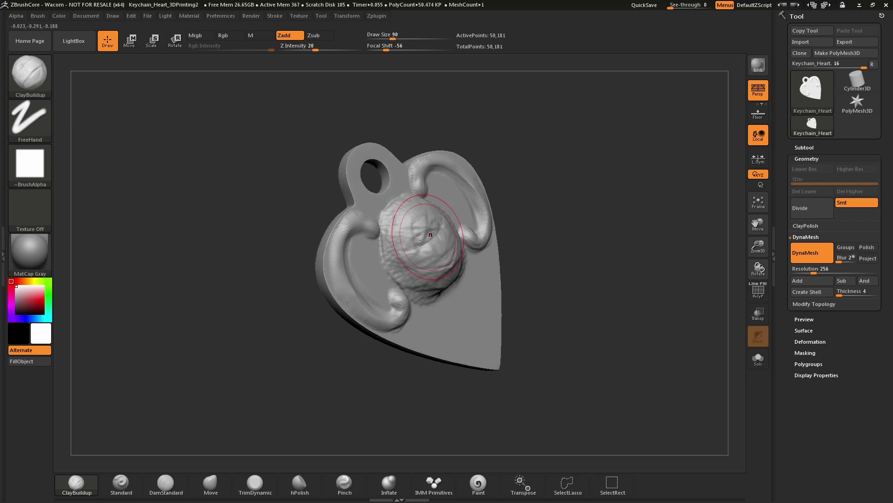
pyautogui.moveTo(431, 234); pyautogui.dragTo(453, 277)
pyautogui.moveTo(531, 183); pyautogui.dragTo(509, 198)
pyautogui.moveTo(472, 263)
pyautogui.mouseDown()
pyautogui.moveTo(449, 284)
pyautogui.moveTo(457, 246)
pyautogui.mouseUp()
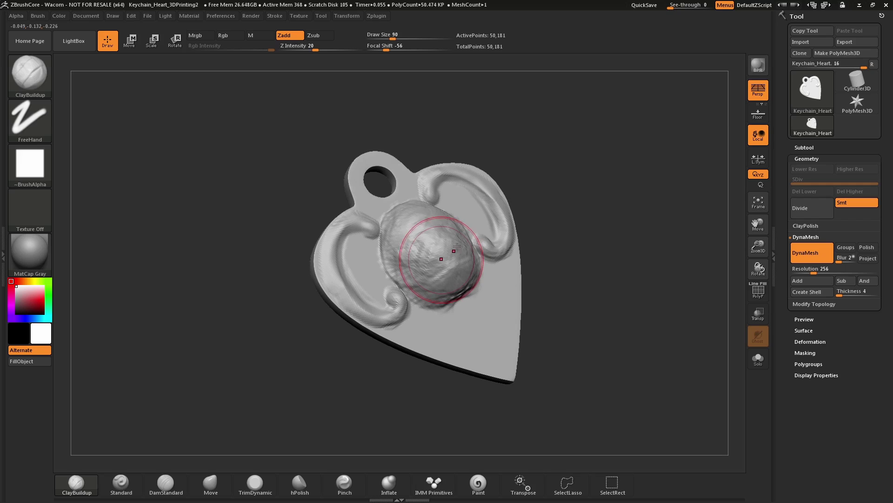
# - Remesh the keychain with DynaMesh and smooth the dome's surface at draw size 41
pyautogui.keyDown('ctrl'); pyautogui.moveTo(591, 134); pyautogui.dragTo(670, 235); pyautogui.keyUp('ctrl')
pyautogui.moveTo(642, 266)
pyautogui.mouseDown()
pyautogui.moveTo(623, 242)
pyautogui.moveTo(572, 218)
pyautogui.mouseUp()
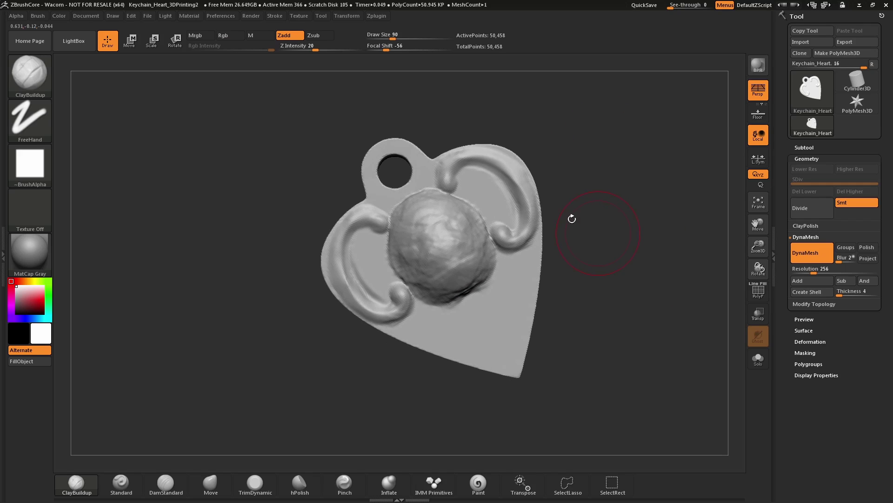
pyautogui.moveTo(460, 208)
pyautogui.mouseDown()
pyautogui.moveTo(471, 223)
pyautogui.moveTo(458, 235)
pyautogui.mouseUp()
pyautogui.press('s')
pyautogui.press('shift')
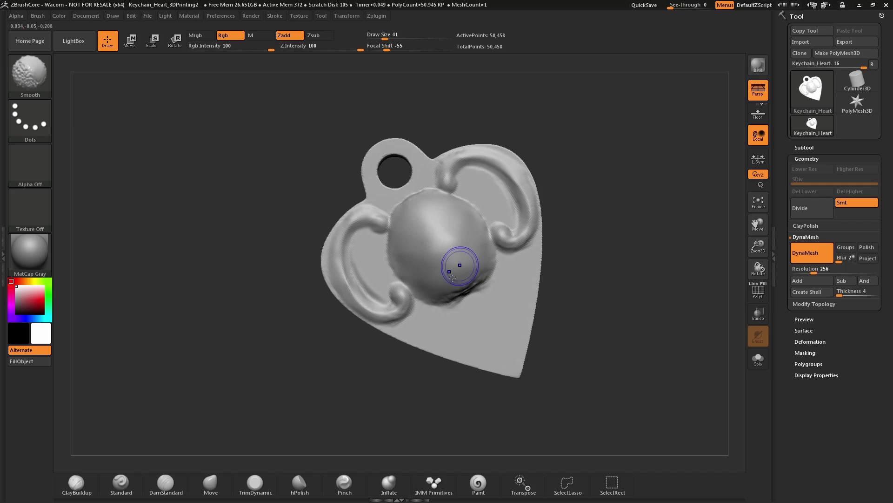
pyautogui.moveTo(584, 210)
pyautogui.mouseDown()
pyautogui.moveTo(579, 200)
pyautogui.moveTo(601, 180)
pyautogui.mouseUp()
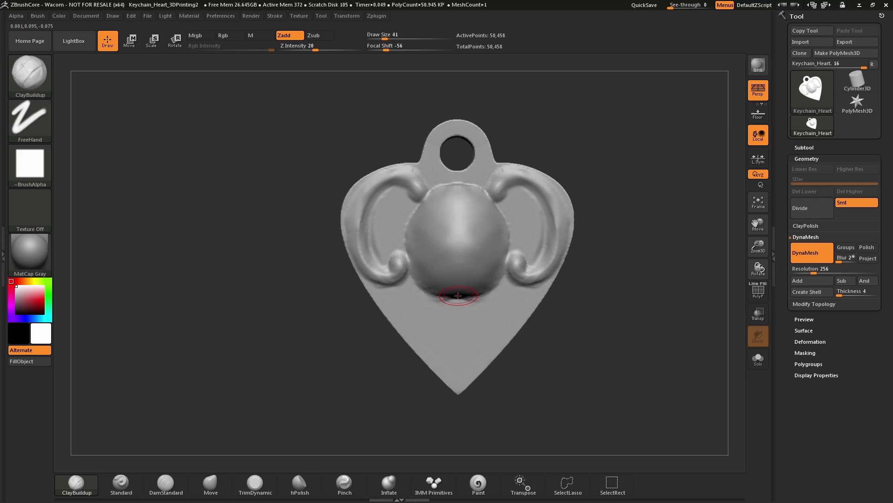
# - Sculpt an elephant trunk from the dome's lower edge to the heart's point, curling its tip upward, with ClayBuildup at draw size 41
pyautogui.moveTo(459, 302)
pyautogui.mouseDown()
pyautogui.moveTo(446, 335)
pyautogui.moveTo(454, 372)
pyautogui.moveTo(482, 332)
pyautogui.mouseUp()
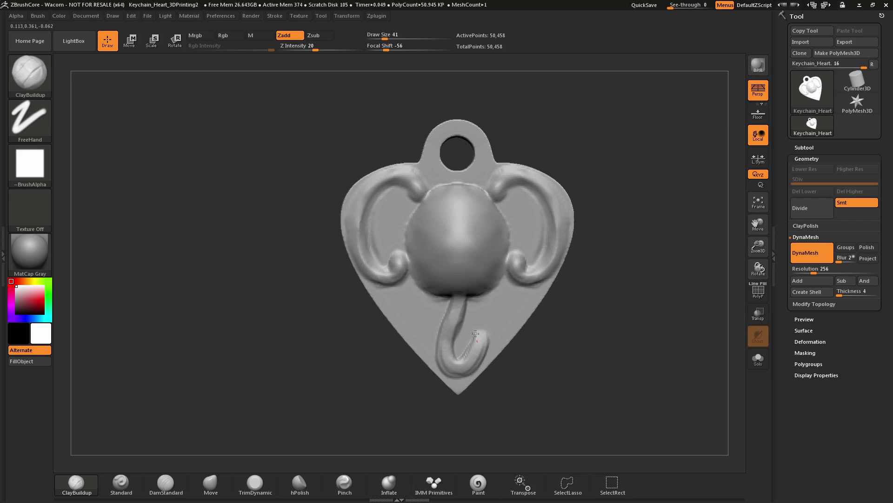
pyautogui.moveTo(449, 294)
pyautogui.mouseDown()
pyautogui.moveTo(440, 356)
pyautogui.moveTo(458, 366)
pyautogui.moveTo(456, 301)
pyautogui.mouseUp()
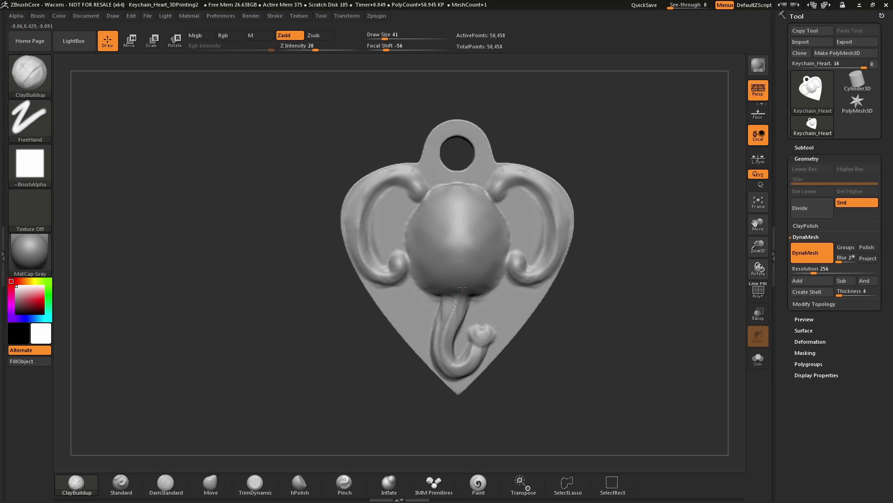
pyautogui.moveTo(582, 260)
pyautogui.mouseDown()
pyautogui.moveTo(627, 199)
pyautogui.moveTo(427, 292)
pyautogui.moveTo(412, 324)
pyautogui.mouseUp()
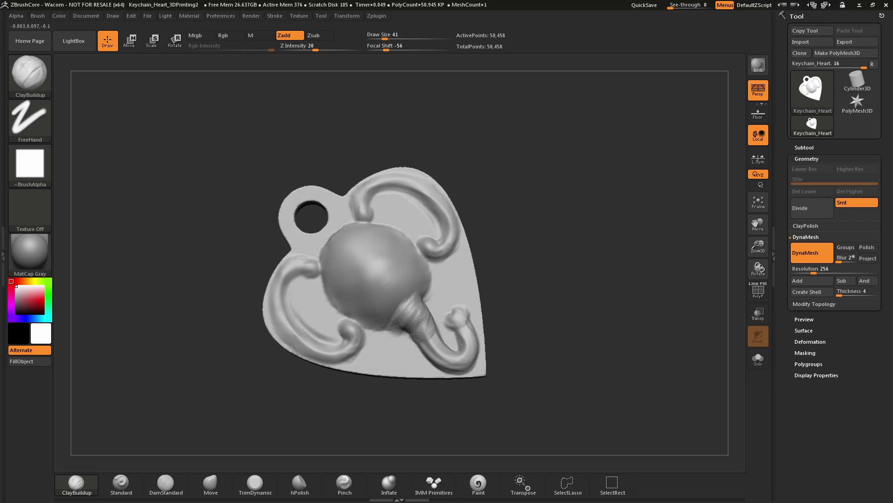
# - Thicken the trunk's base with ClayBuildup strokes and blend it up into the elephant's head
pyautogui.moveTo(415, 292)
pyautogui.mouseDown()
pyautogui.moveTo(400, 304)
pyautogui.moveTo(406, 313)
pyautogui.mouseUp()
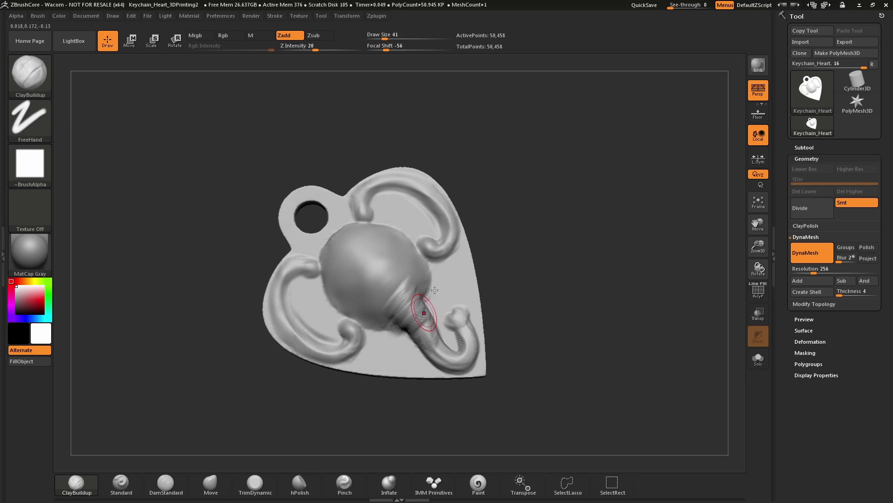
pyautogui.moveTo(421, 316); pyautogui.dragTo(400, 309, button='right')
pyautogui.moveTo(474, 238)
pyautogui.mouseDown()
pyautogui.moveTo(450, 284)
pyautogui.moveTo(399, 284)
pyautogui.mouseUp()
pyautogui.moveTo(399, 290); pyautogui.dragTo(392, 310)
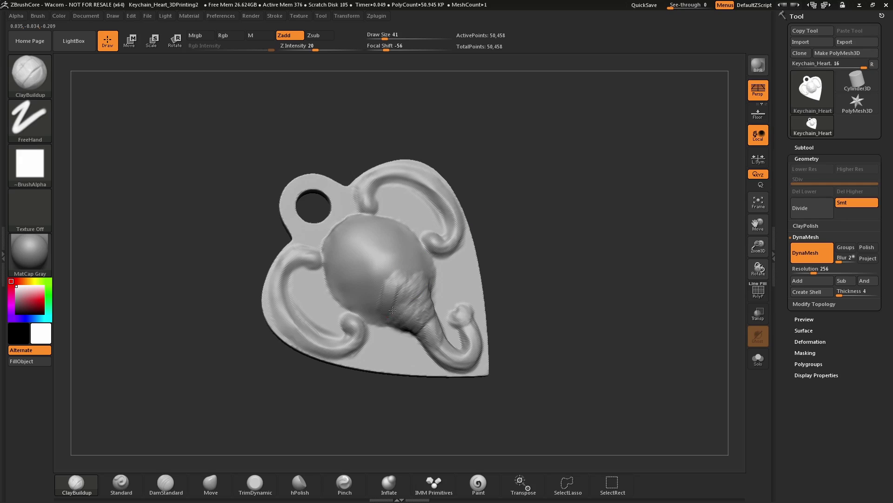
pyautogui.moveTo(494, 225)
pyautogui.mouseDown()
pyautogui.moveTo(548, 170)
pyautogui.moveTo(562, 198)
pyautogui.moveTo(509, 199)
pyautogui.mouseUp()
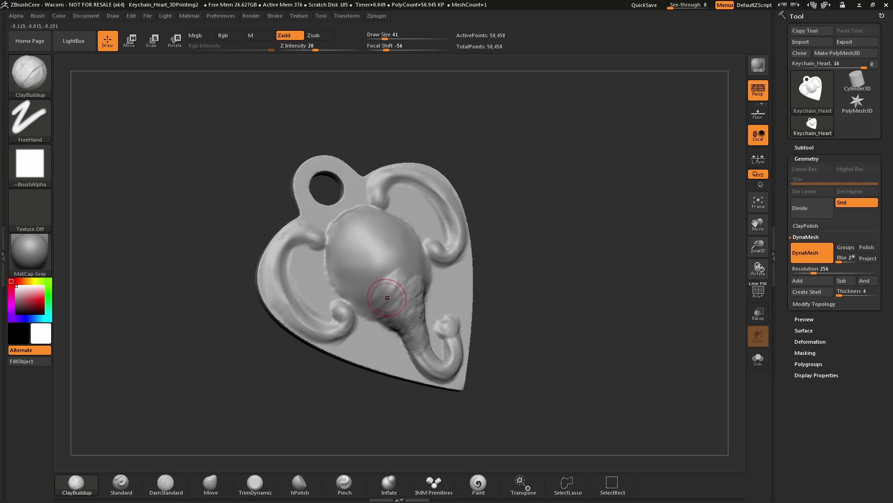
# - Build up mirrored tusk stubs on both sides of the trunk's base with ClayBuildup and remesh the model with DynaMesh
pyautogui.moveTo(378, 304); pyautogui.dragTo(384, 309)
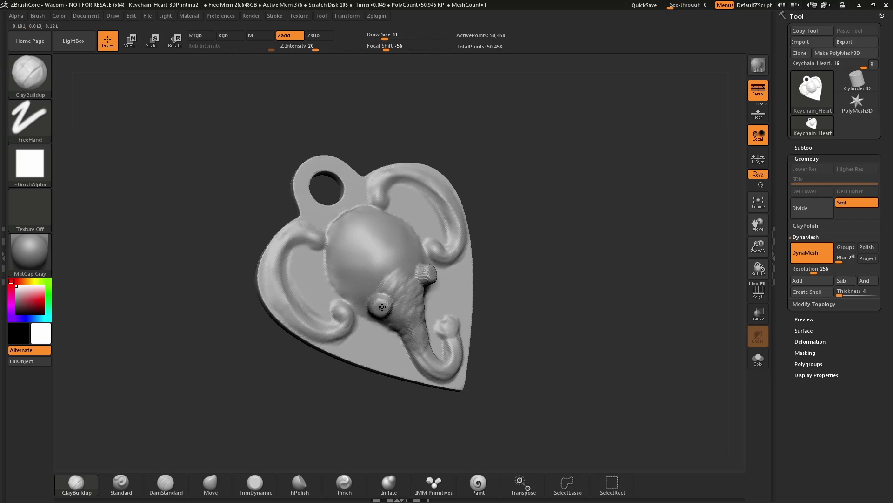
pyautogui.moveTo(547, 182); pyautogui.dragTo(537, 212)
pyautogui.moveTo(433, 269); pyautogui.dragTo(439, 264)
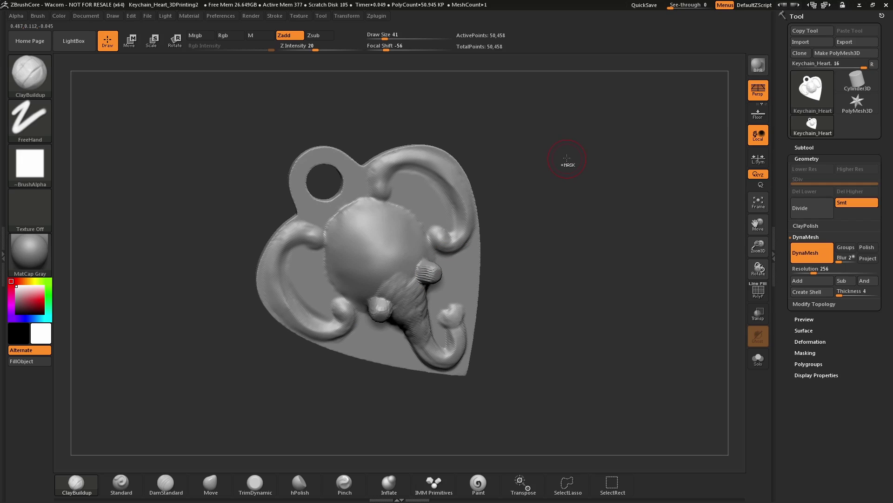
pyautogui.keyDown('ctrl'); pyautogui.moveTo(604, 279); pyautogui.dragTo(546, 259); pyautogui.keyUp('ctrl')
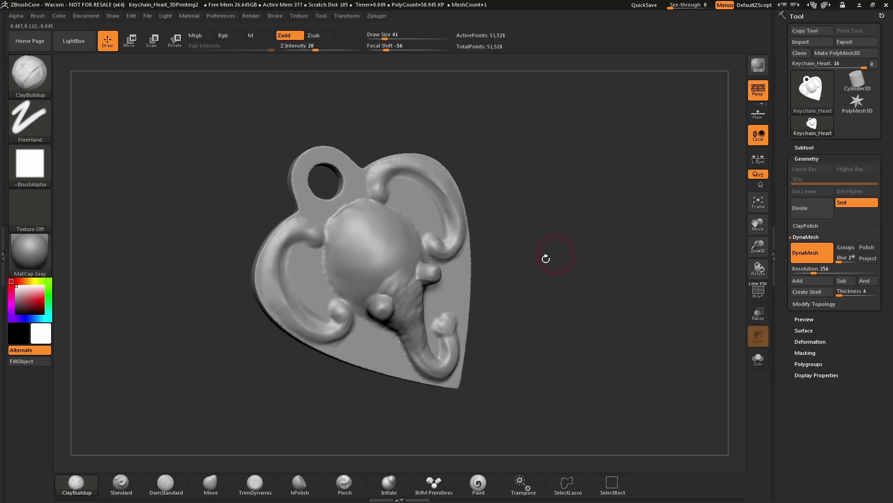
# - Pull the mirrored stubs outward into curved, pointed tusks with the Move brush at draw size 41
pyautogui.click(212, 485)
pyautogui.moveTo(298, 359)
pyautogui.mouseDown()
pyautogui.moveTo(393, 252)
pyautogui.moveTo(440, 272)
pyautogui.mouseUp()
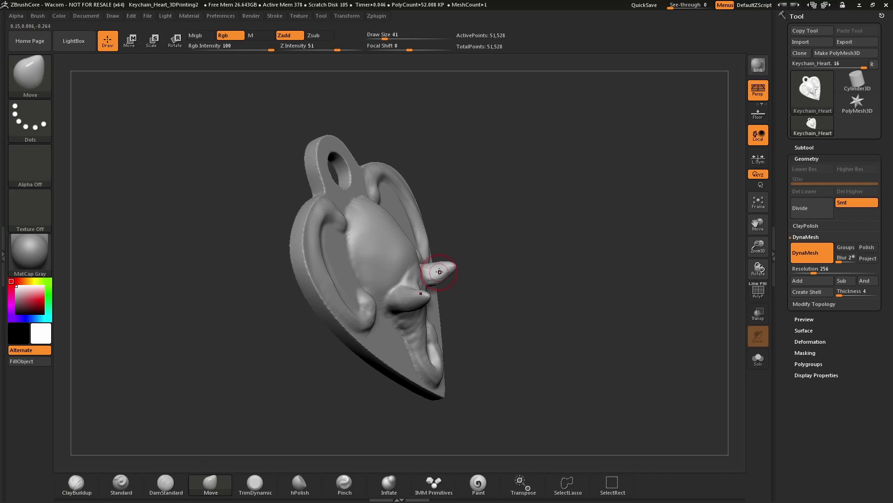
pyautogui.moveTo(552, 206); pyautogui.dragTo(444, 266)
pyautogui.moveTo(553, 206); pyautogui.dragTo(447, 271)
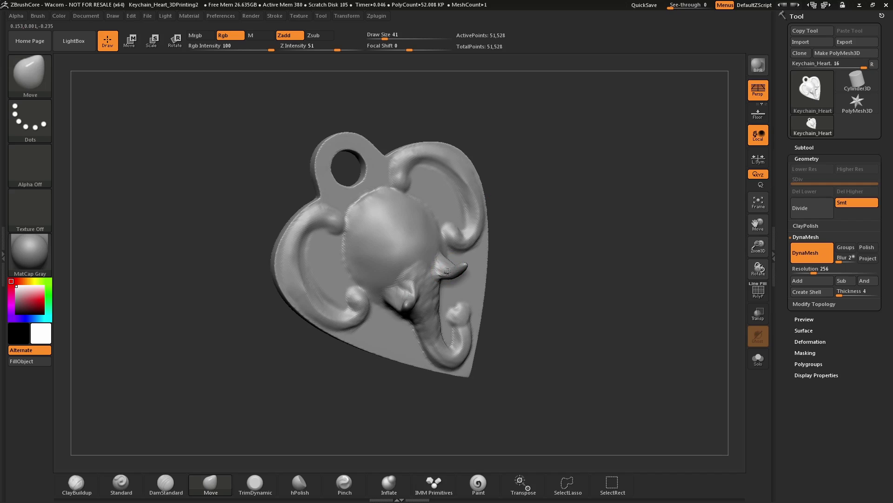
pyautogui.moveTo(447, 271); pyautogui.dragTo(457, 268, button='right')
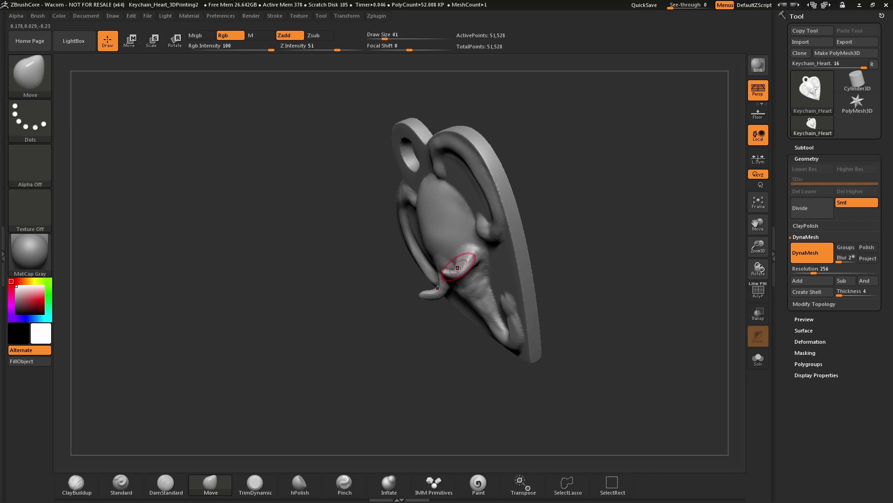
pyautogui.keyDown('shift'); pyautogui.moveTo(451, 270); pyautogui.dragTo(469, 259); pyautogui.keyUp('shift')
pyautogui.moveTo(566, 185); pyautogui.dragTo(651, 163)
pyautogui.keyDown('shift'); pyautogui.moveTo(457, 262); pyautogui.dragTo(457, 264); pyautogui.keyUp('shift')
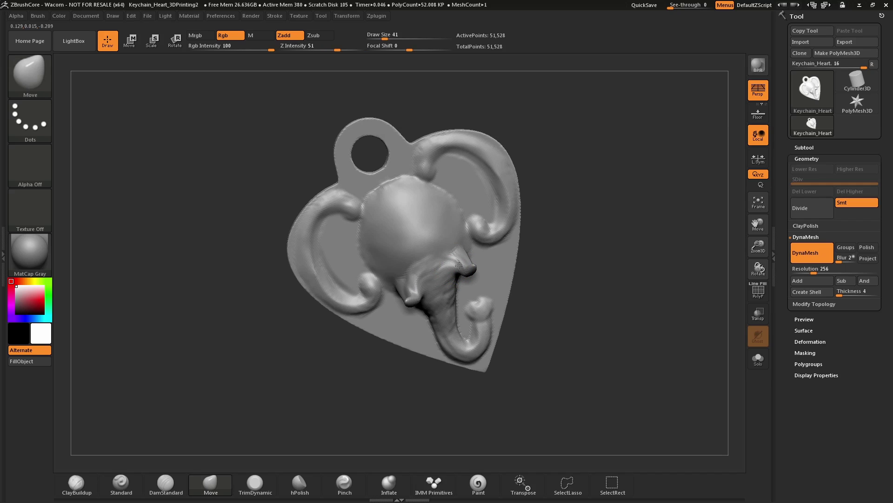
pyautogui.moveTo(458, 265); pyautogui.dragTo(518, 183, button='right')
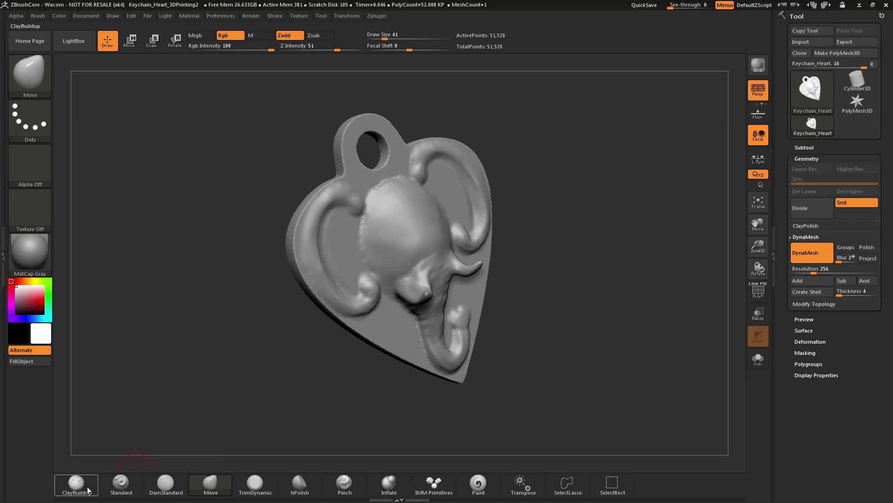
# - Remesh the stretched tusks with DynaMesh and build up the area around their bases with ClayBuildup
pyautogui.keyDown('ctrl'); pyautogui.moveTo(548, 191); pyautogui.dragTo(567, 272); pyautogui.keyUp('ctrl')
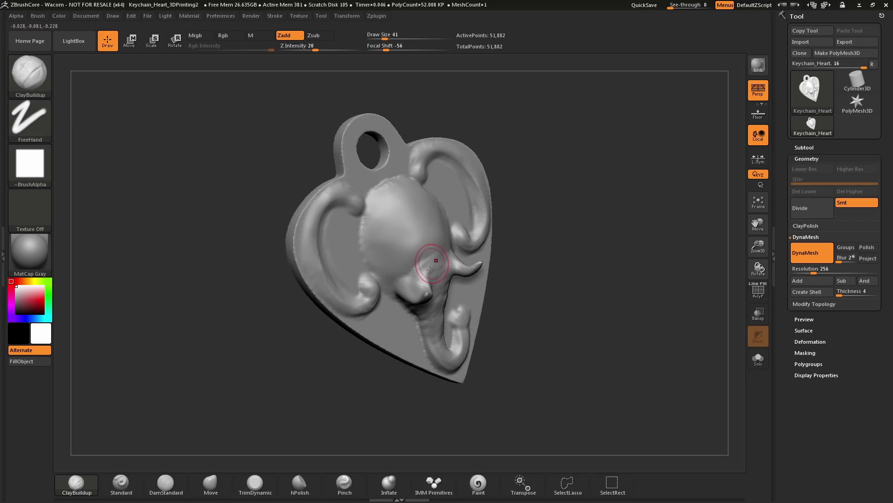
pyautogui.moveTo(528, 218)
pyautogui.mouseDown()
pyautogui.moveTo(556, 180)
pyautogui.moveTo(554, 210)
pyautogui.mouseUp()
pyautogui.moveTo(417, 273)
pyautogui.mouseDown()
pyautogui.moveTo(407, 285)
pyautogui.moveTo(422, 274)
pyautogui.mouseUp()
pyautogui.moveTo(424, 274); pyautogui.dragTo(447, 261, button='right')
pyautogui.moveTo(445, 255)
pyautogui.mouseDown()
pyautogui.moveTo(433, 240)
pyautogui.moveTo(455, 300)
pyautogui.mouseUp()
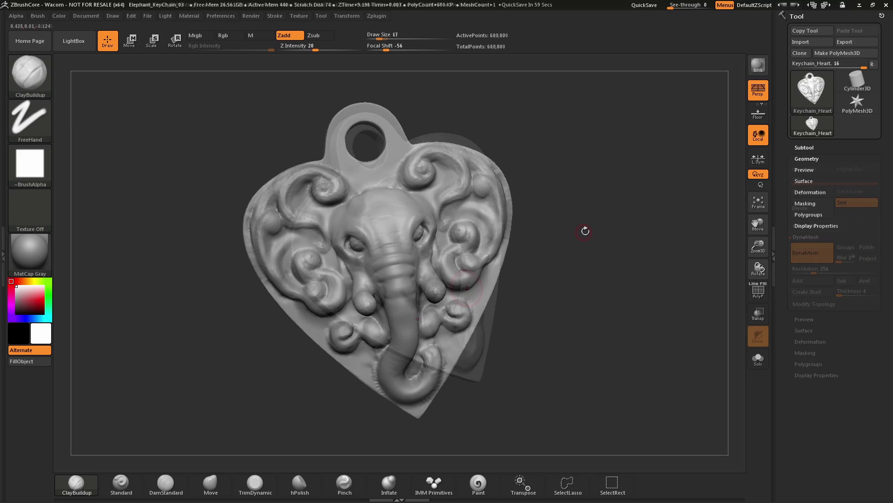
# - Examine the detailed elephant keychain's head, ears and scrollwork from several angles
pyautogui.moveTo(585, 229)
pyautogui.mouseDown()
pyautogui.moveTo(553, 240)
pyautogui.moveTo(581, 224)
pyautogui.moveTo(579, 247)
pyautogui.moveTo(571, 225)
pyautogui.mouseUp()
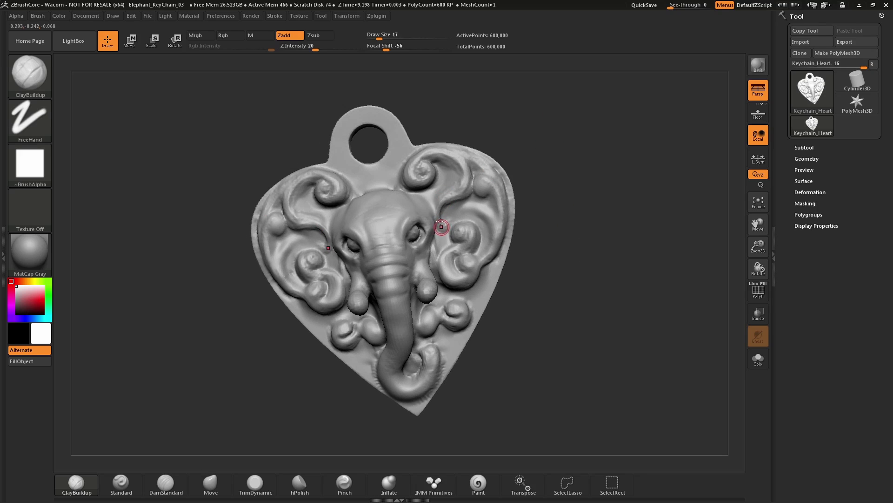
pyautogui.moveTo(465, 182); pyautogui.dragTo(448, 199)
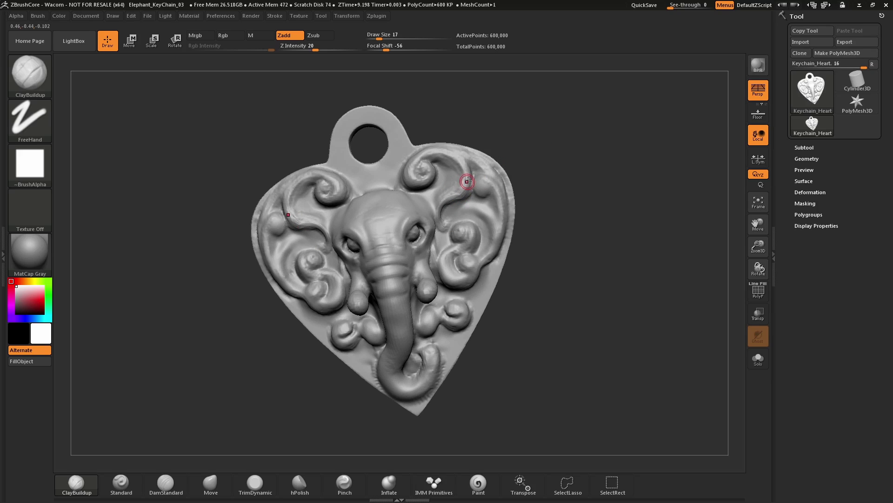
pyautogui.press('shift')
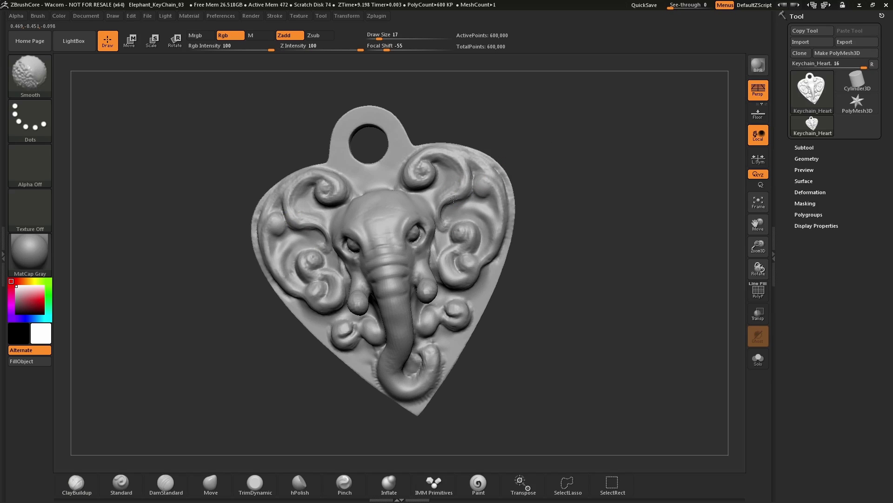
pyautogui.moveTo(442, 226)
pyautogui.keyDown('shift'); pyautogui.mouseDown()
pyautogui.moveTo(445, 210)
pyautogui.moveTo(477, 203)
pyautogui.mouseUp(); pyautogui.keyUp('shift')
pyautogui.press('shift')
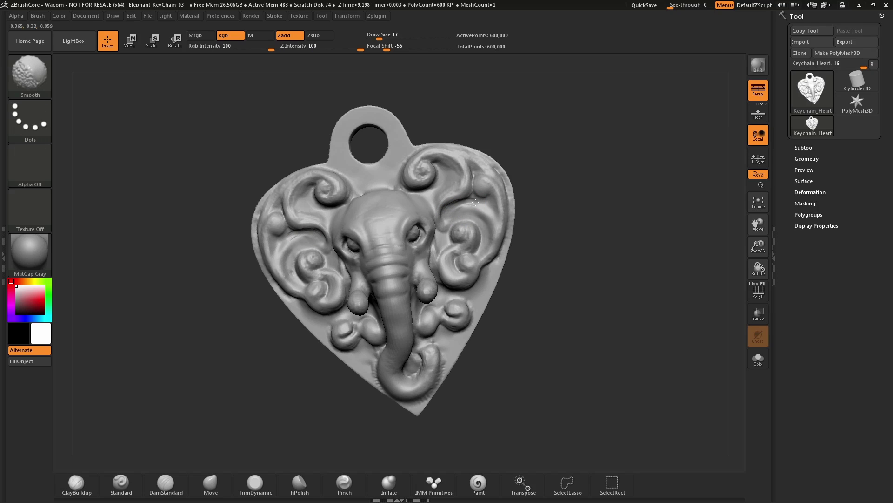
pyautogui.moveTo(582, 176)
pyautogui.mouseDown()
pyautogui.moveTo(428, 219)
pyautogui.moveTo(415, 246)
pyautogui.mouseUp()
pyautogui.moveTo(516, 176)
pyautogui.mouseDown()
pyautogui.moveTo(579, 151)
pyautogui.moveTo(576, 174)
pyautogui.moveTo(543, 221)
pyautogui.moveTo(534, 217)
pyautogui.moveTo(560, 205)
pyautogui.mouseUp()
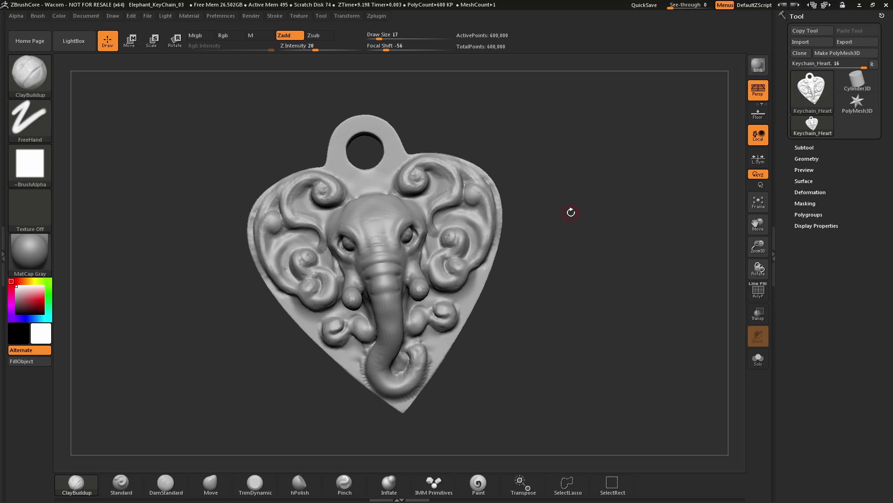
# - Optimize the elephant keychain for 3D printing
pyautogui.click(145, 15)
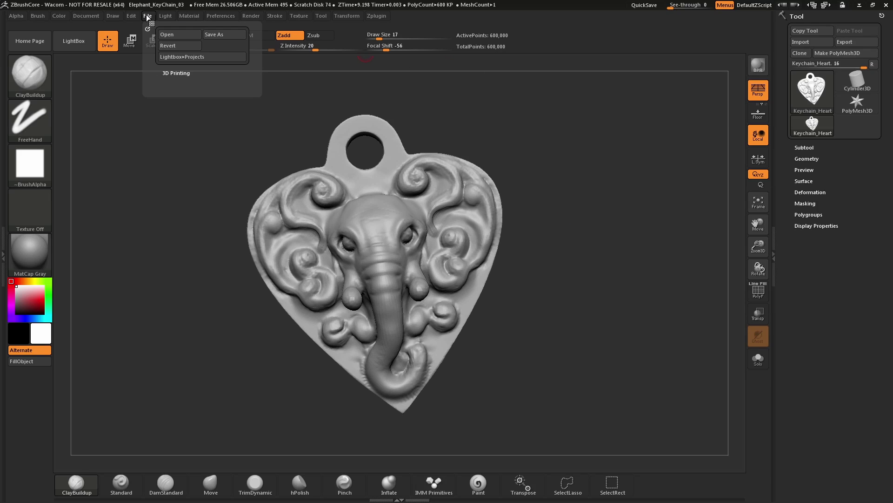
pyautogui.click(180, 73)
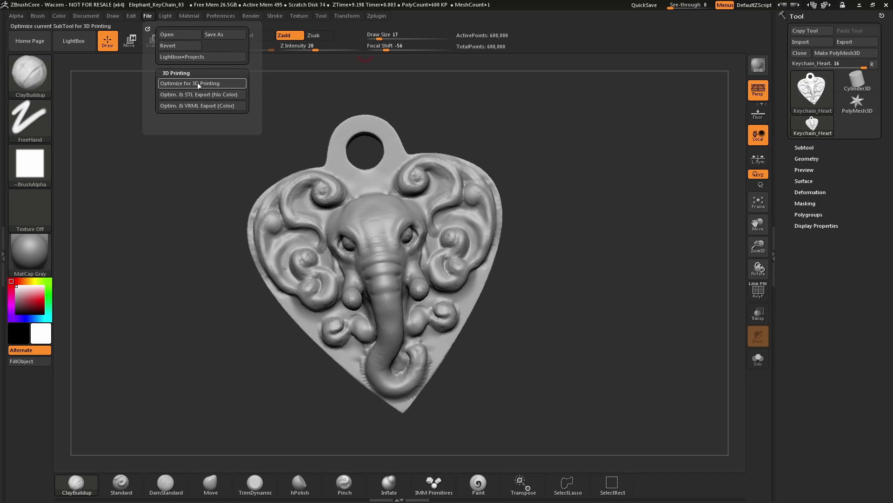
pyautogui.click(231, 83)
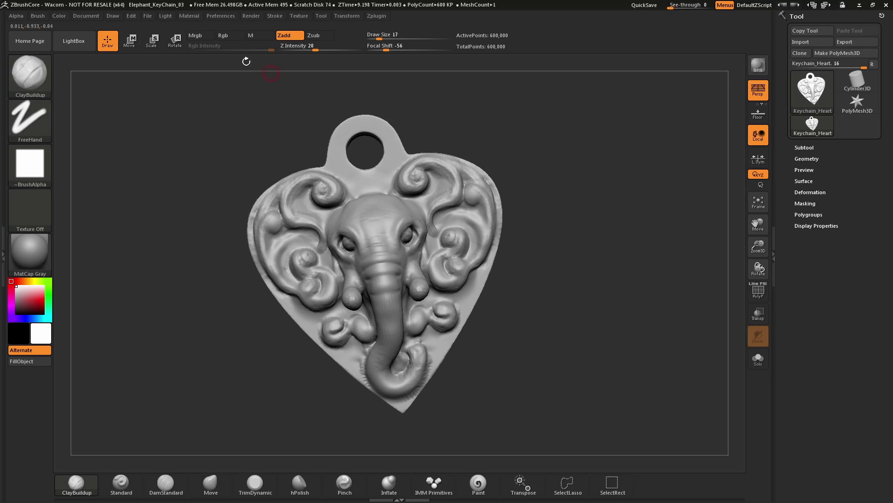
pyautogui.click(148, 16)
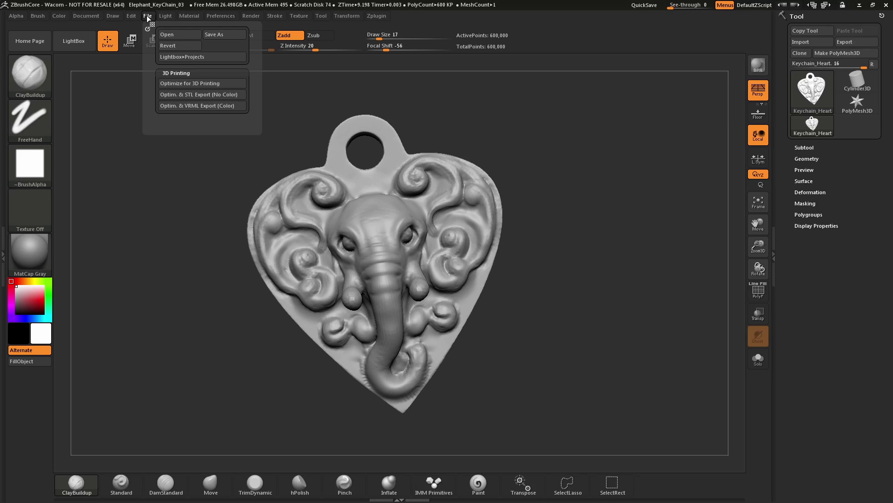
pyautogui.click(205, 82)
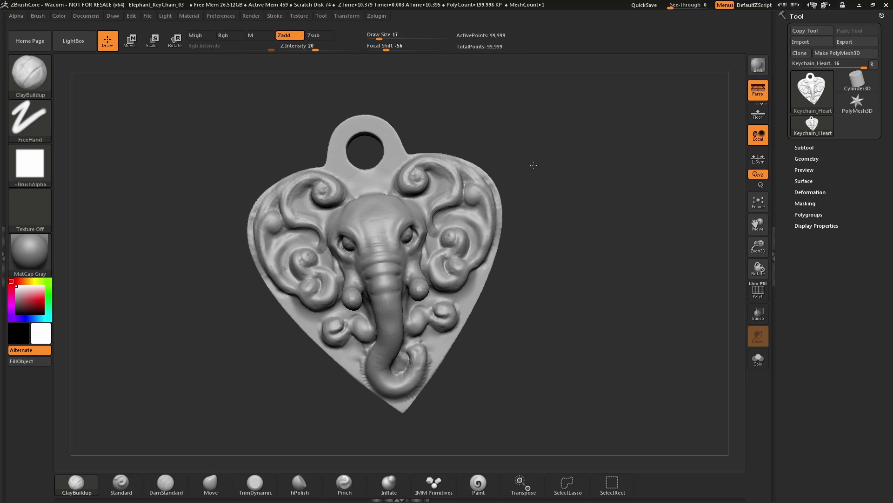
# - Inspect the optimized keychain's surface detail and undo the 3D printing optimization
pyautogui.moveTo(530, 160); pyautogui.dragTo(516, 86)
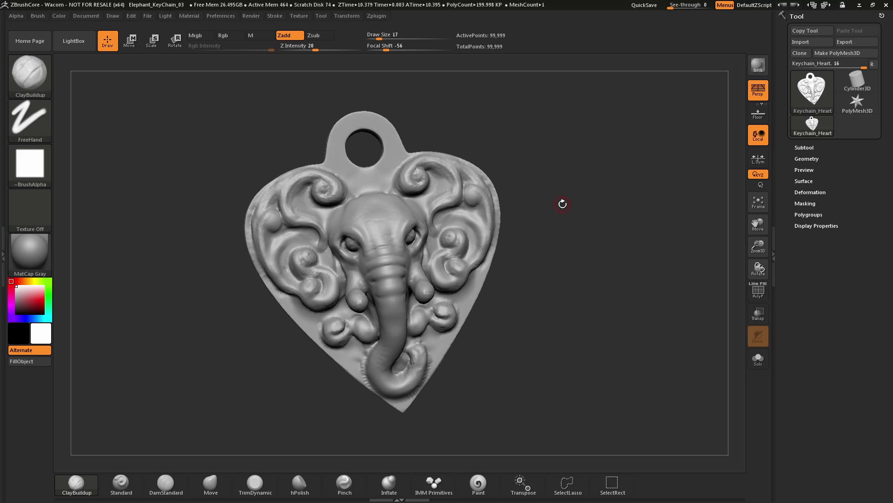
pyautogui.moveTo(528, 205)
pyautogui.mouseDown()
pyautogui.moveTo(537, 207)
pyautogui.moveTo(529, 213)
pyautogui.mouseUp()
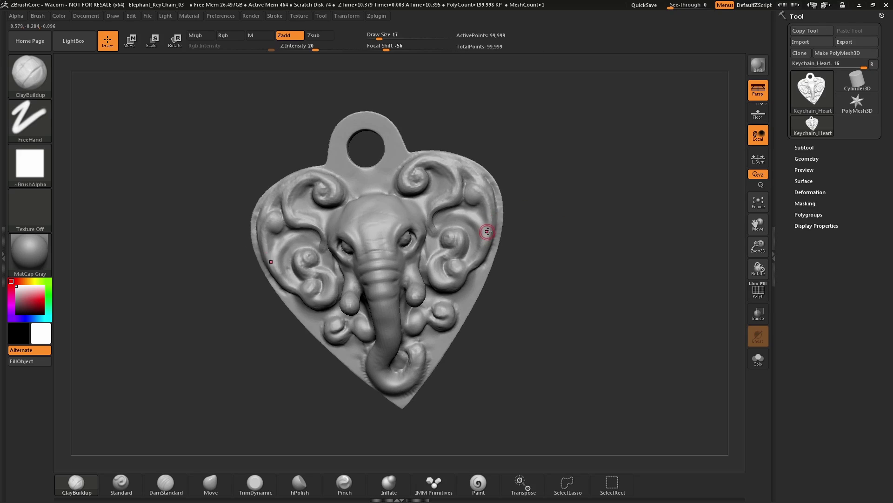
pyautogui.hotkey('ctrl', 'd')
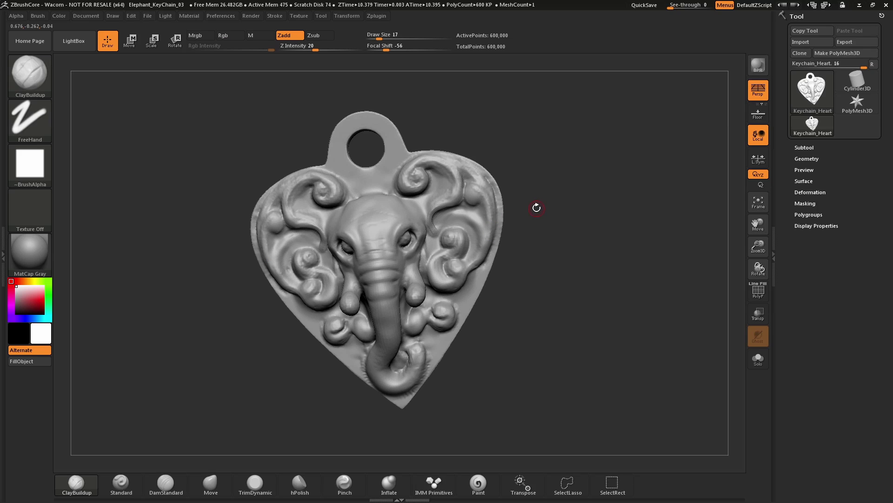
# - Redo the 3D printing optimization on the elephant keychain to restore the reduced-polygon version
pyautogui.moveTo(538, 209)
pyautogui.mouseDown()
pyautogui.moveTo(546, 200)
pyautogui.moveTo(537, 191)
pyautogui.moveTo(547, 202)
pyautogui.mouseUp()
pyautogui.hotkey('ctrl', 'shift')
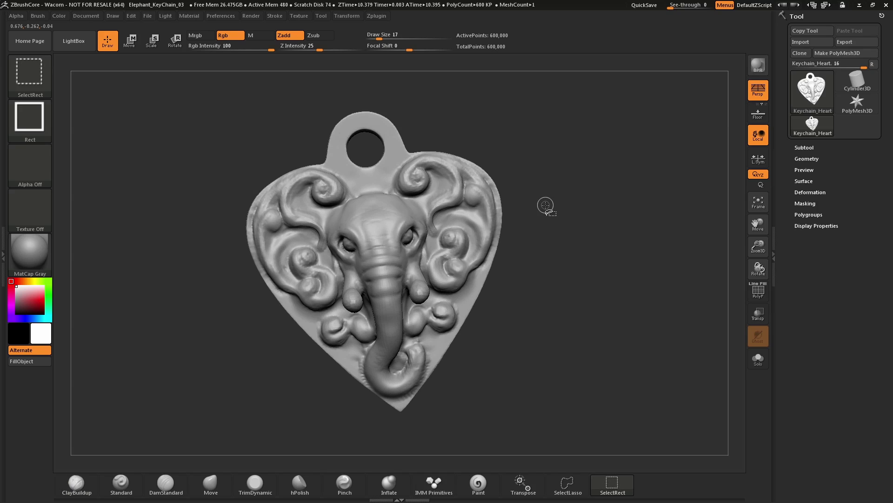
pyautogui.hotkey('ctrl', 'z')
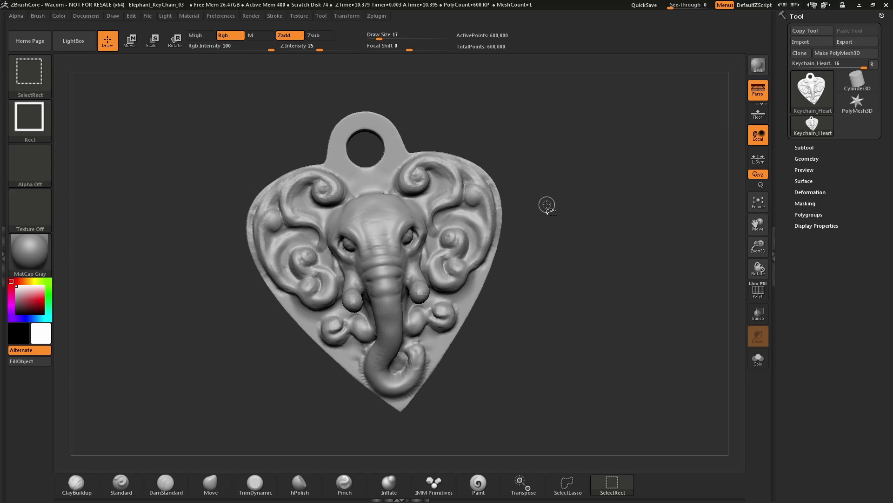
pyautogui.moveTo(546, 217)
pyautogui.mouseDown()
pyautogui.moveTo(542, 200)
pyautogui.moveTo(547, 219)
pyautogui.moveTo(551, 207)
pyautogui.mouseUp()
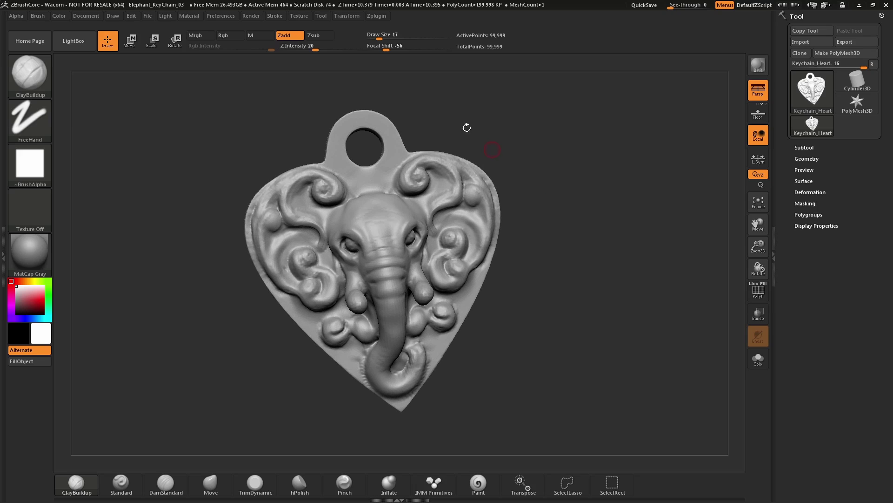
pyautogui.click(147, 17)
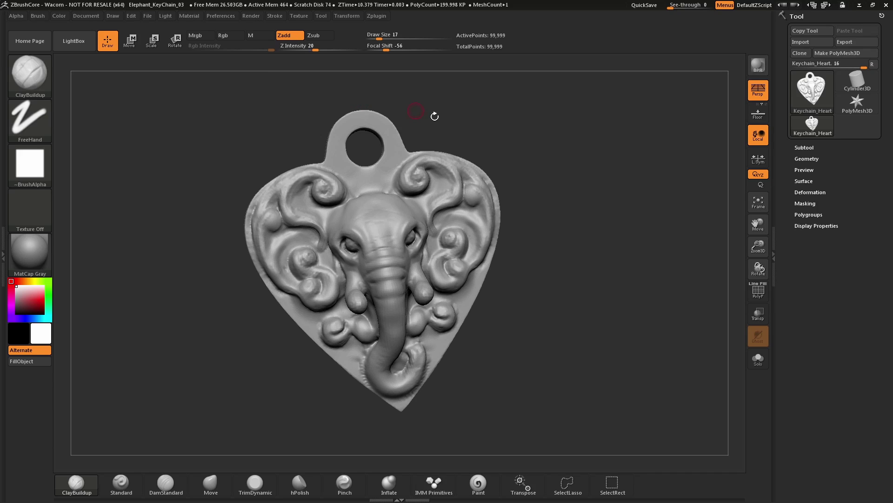
pyautogui.moveTo(573, 211); pyautogui.dragTo(573, 234)
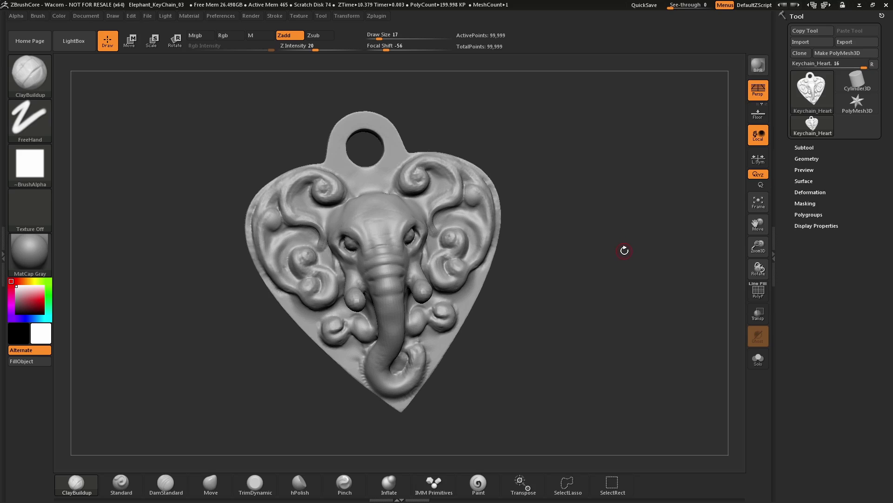
pyautogui.moveTo(624, 252); pyautogui.dragTo(598, 238)
pyautogui.moveTo(585, 241)
pyautogui.mouseDown()
pyautogui.moveTo(609, 239)
pyautogui.moveTo(602, 239)
pyautogui.mouseUp()
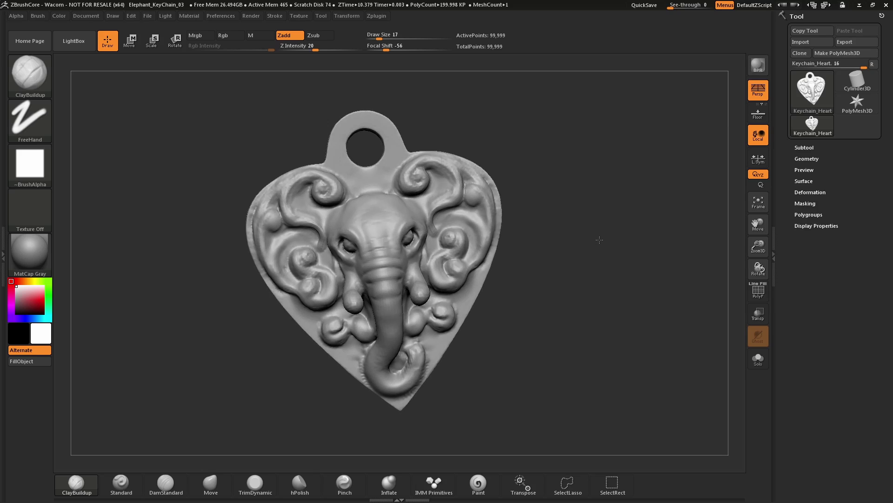
pyautogui.moveTo(600, 239)
pyautogui.mouseDown()
pyautogui.moveTo(578, 244)
pyautogui.moveTo(601, 243)
pyautogui.mouseUp()
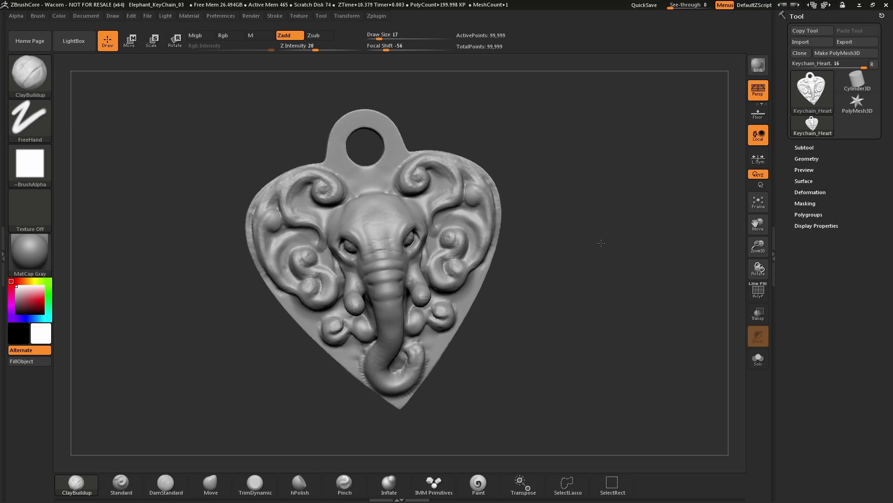